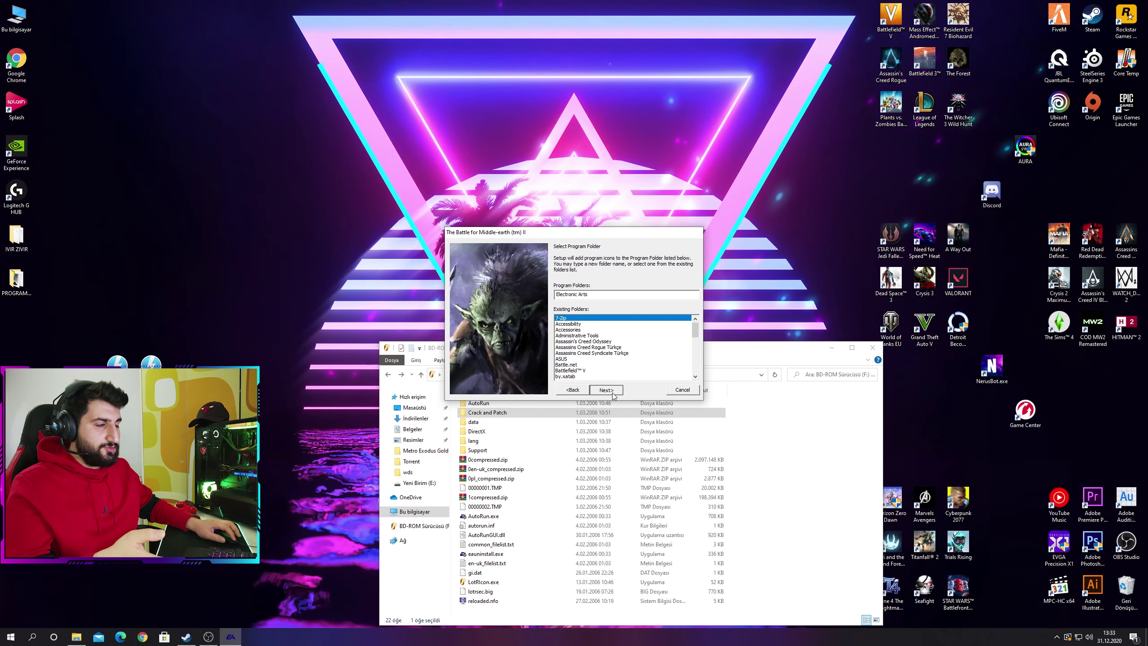
Step: Finish installing The Battle for Middle-earth II with the Electronic Arts program folder, postponing registration, allowing the firewall exemption, and quitting setup
key("Return")
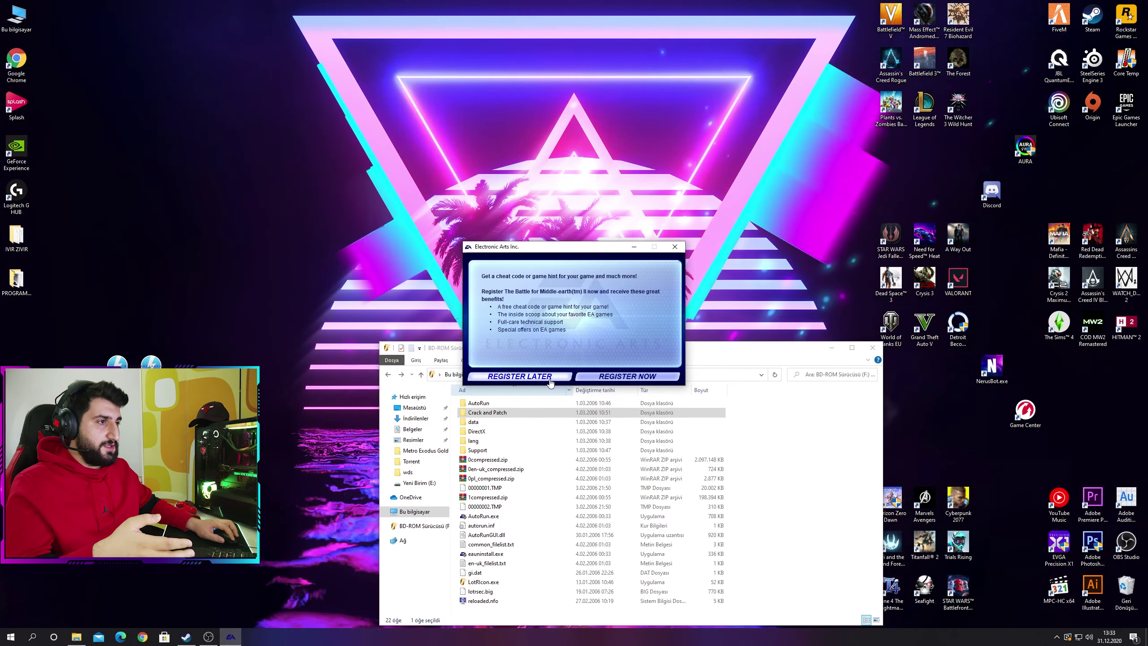
left_click(548, 378)
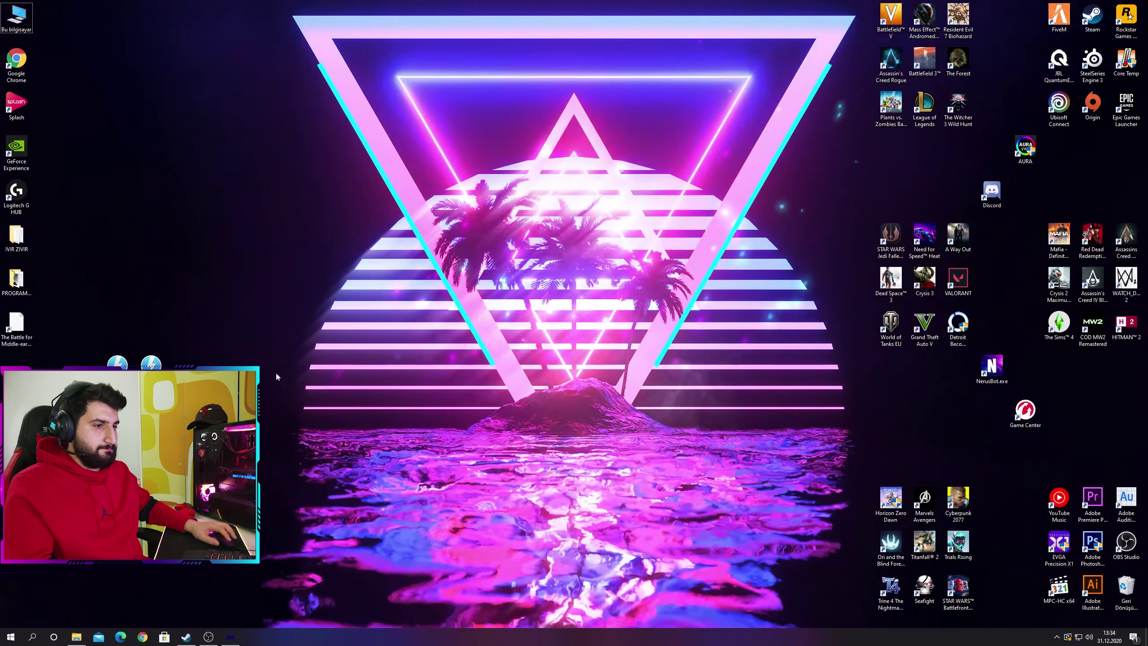
left_click(235, 643)
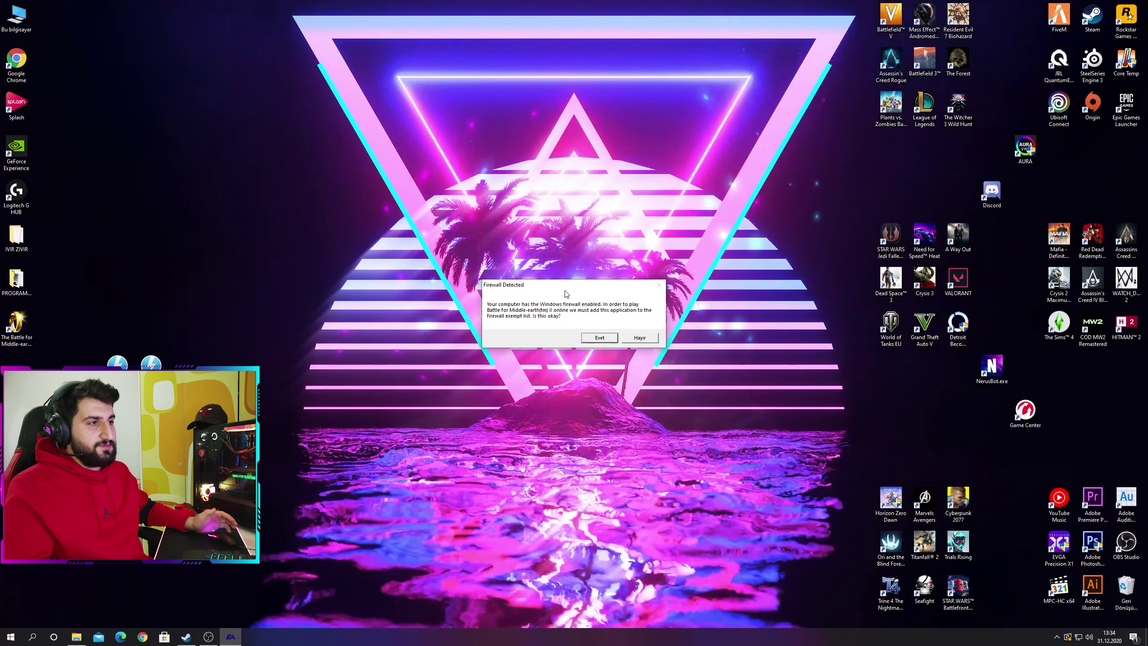
left_click(589, 337)
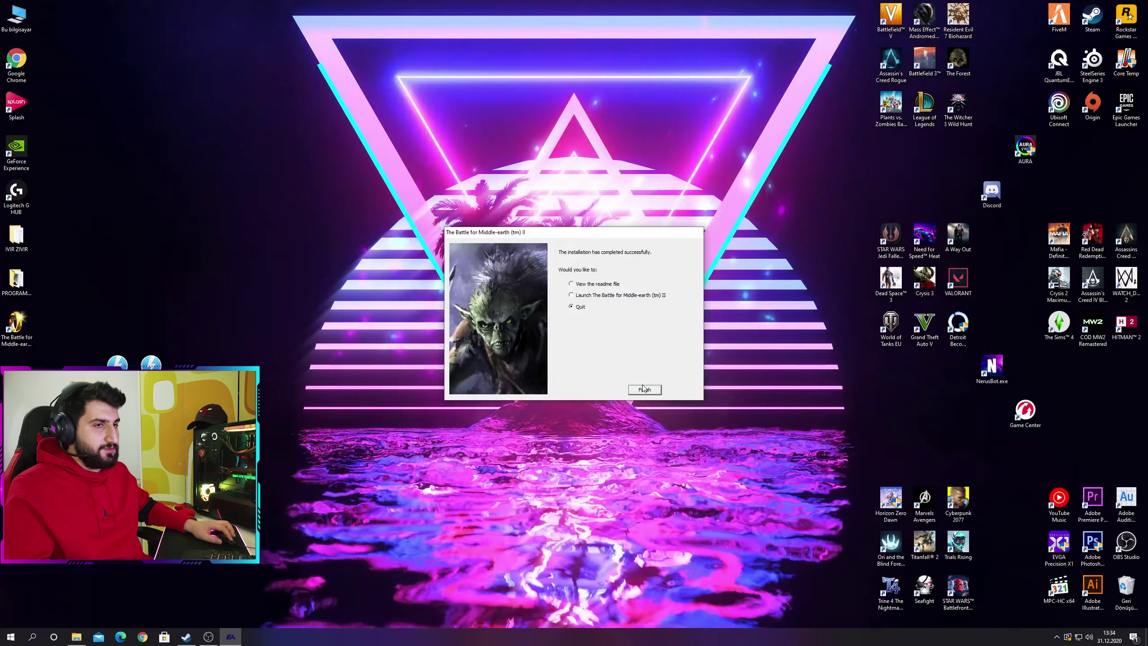
left_click(653, 393)
left_click_drag(290, 221, 52, 338)
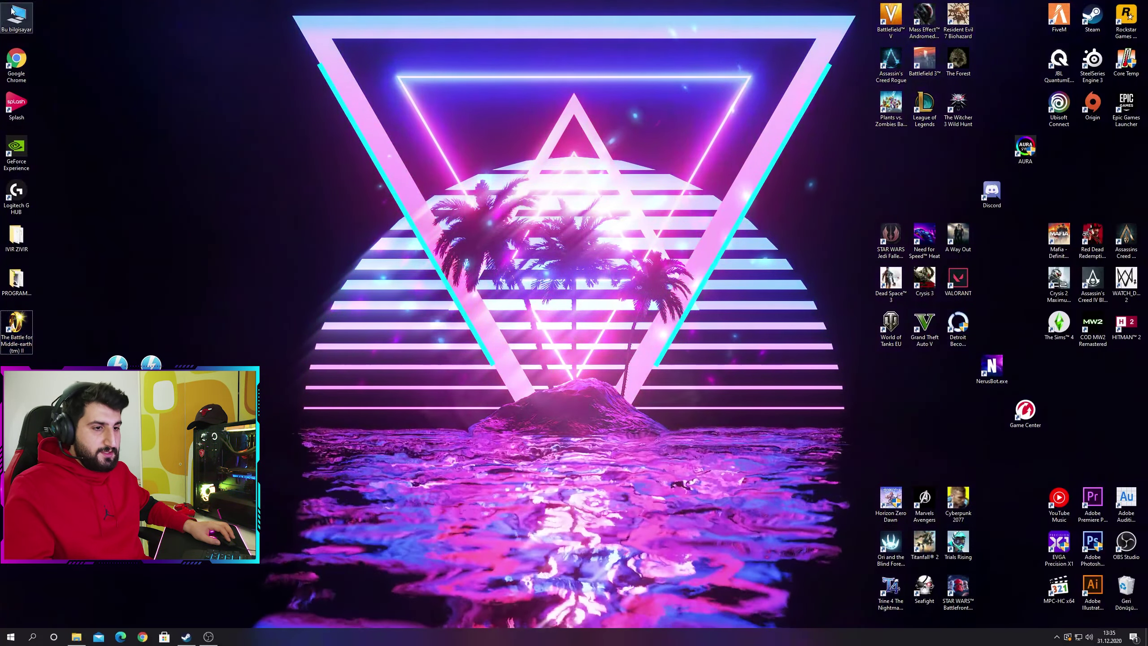
Step: Open the Crack and Patch folder on the LOTRBFME2 disc in drive F: in a fresh Explorer window
left_click(76, 637)
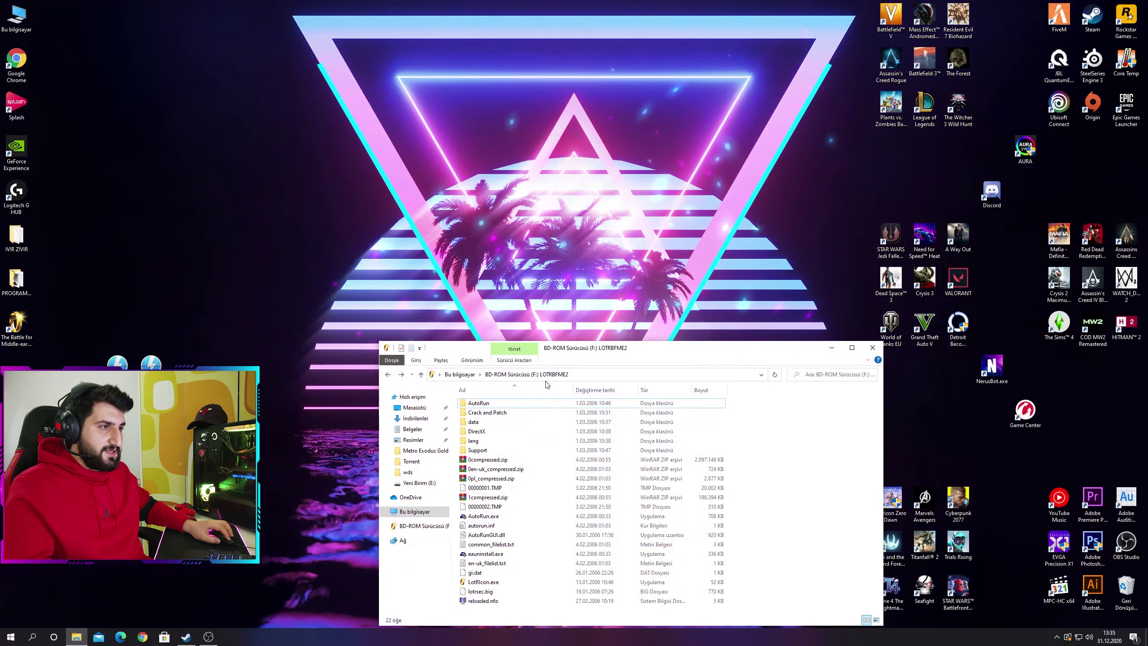
key("alt+F4")
double_click(25, 20)
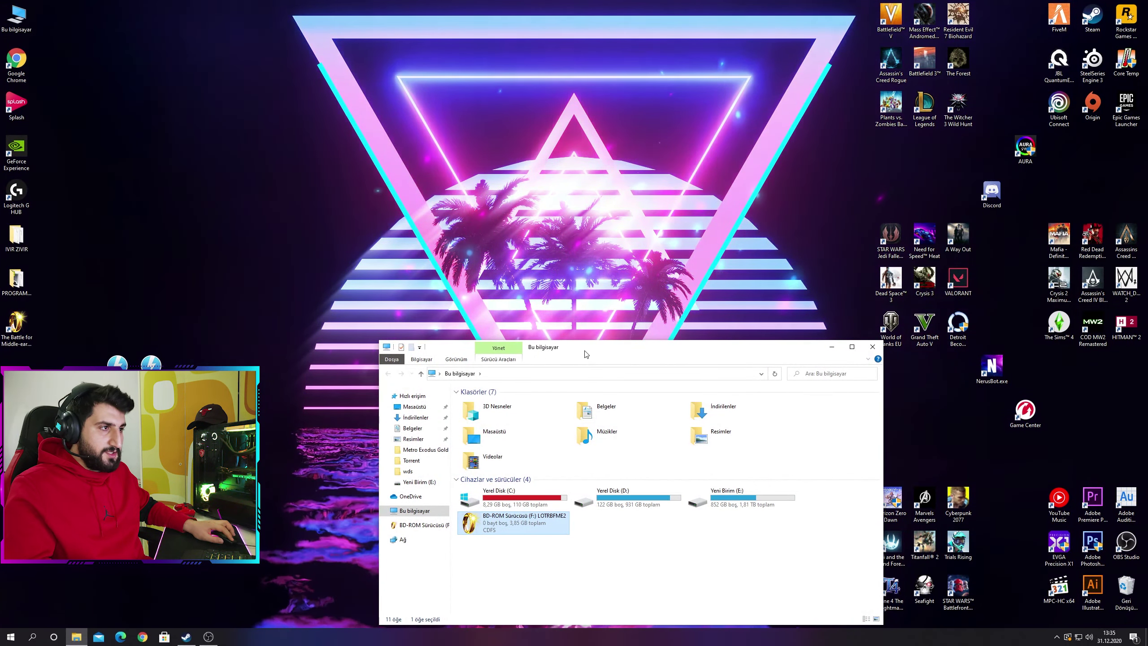
left_click_drag(558, 347, 513, 190)
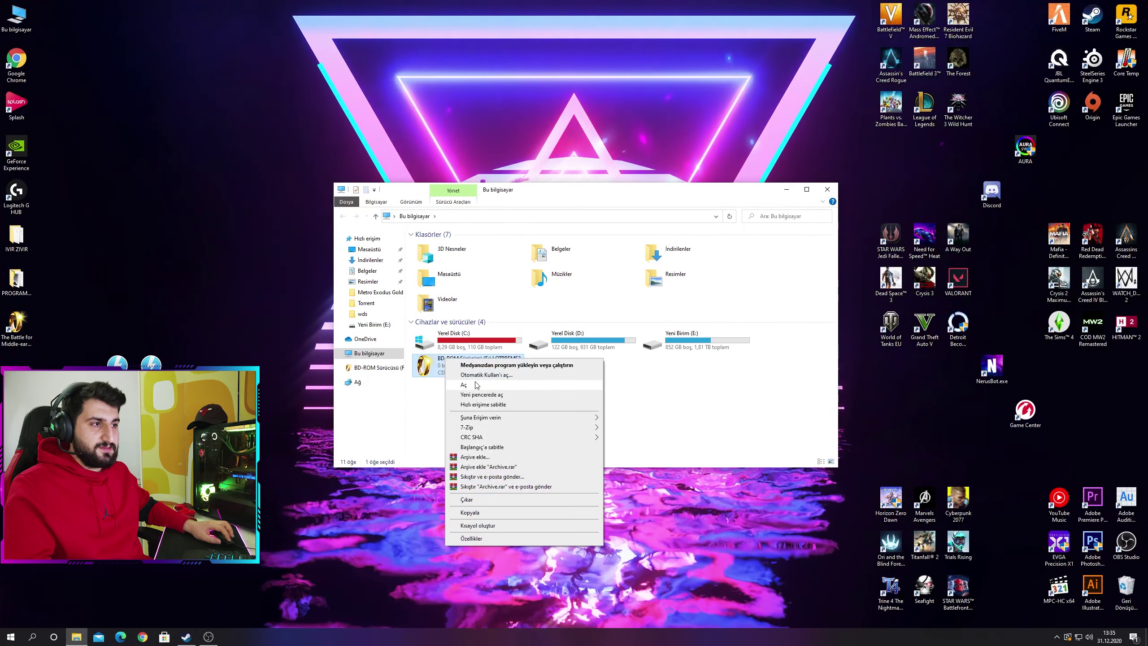
left_click(474, 384)
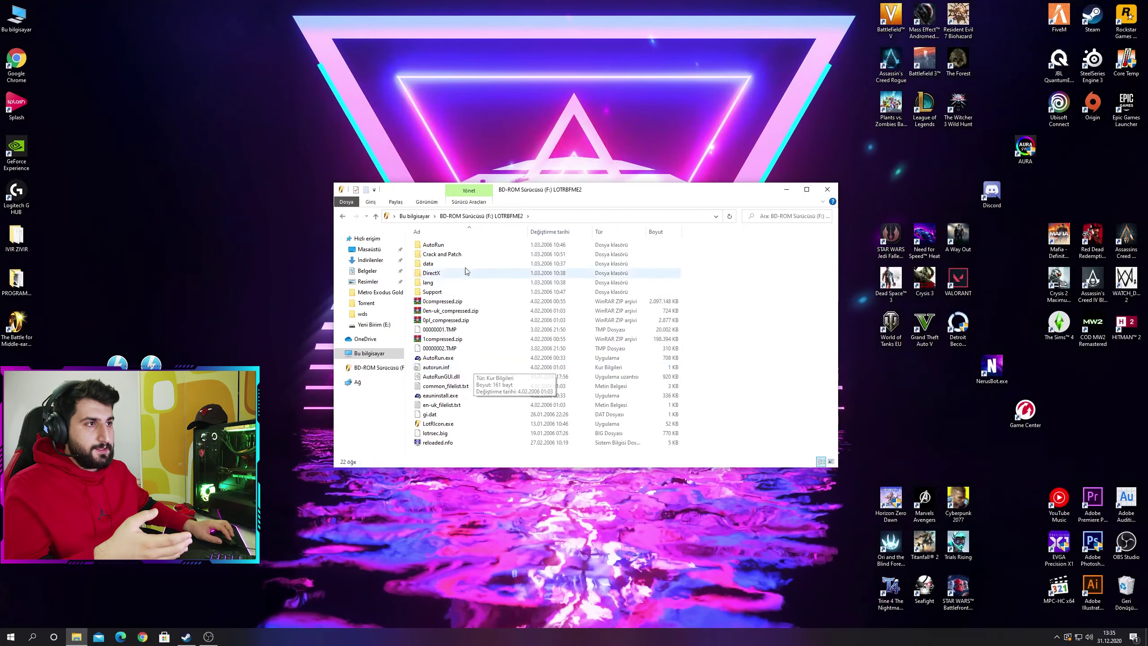
double_click(450, 256)
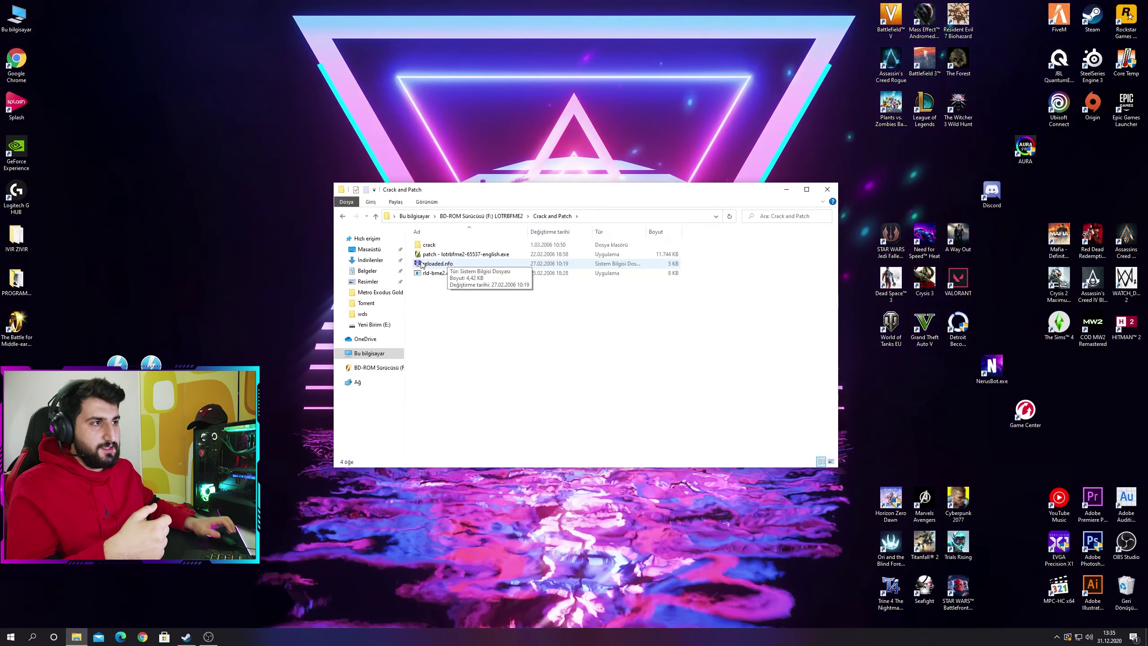
Step: Inspect the contents of the crack subfolder and return to the Crack and Patch folder
left_click(470, 256)
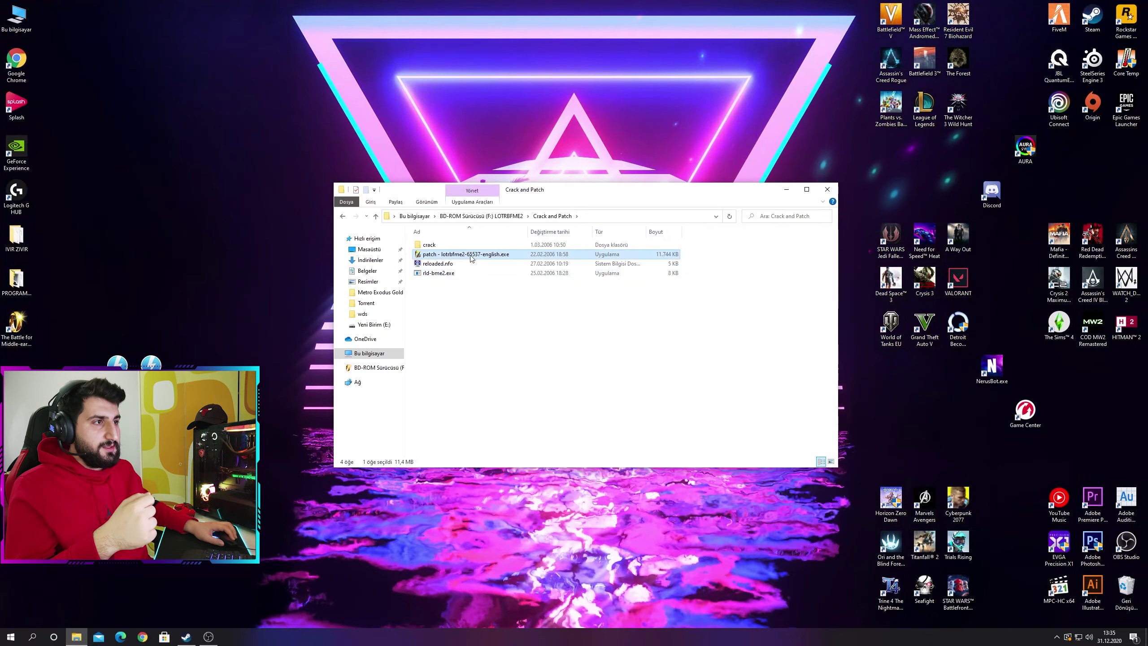
left_click(492, 246)
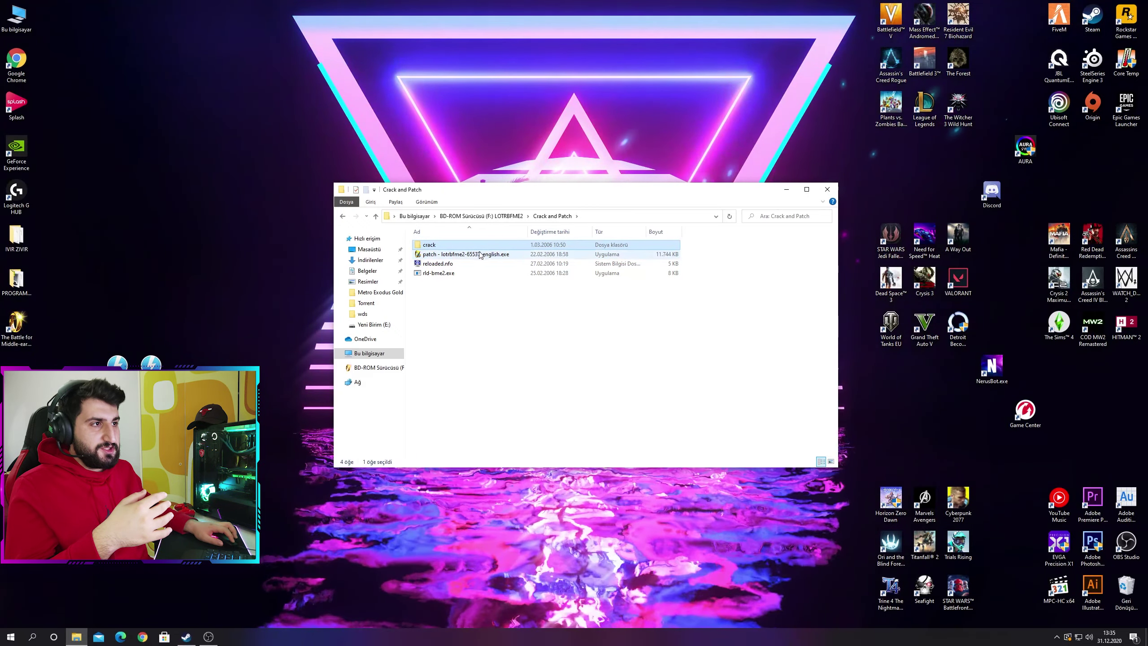
double_click(483, 246)
key("BackSpace")
double_click(470, 245)
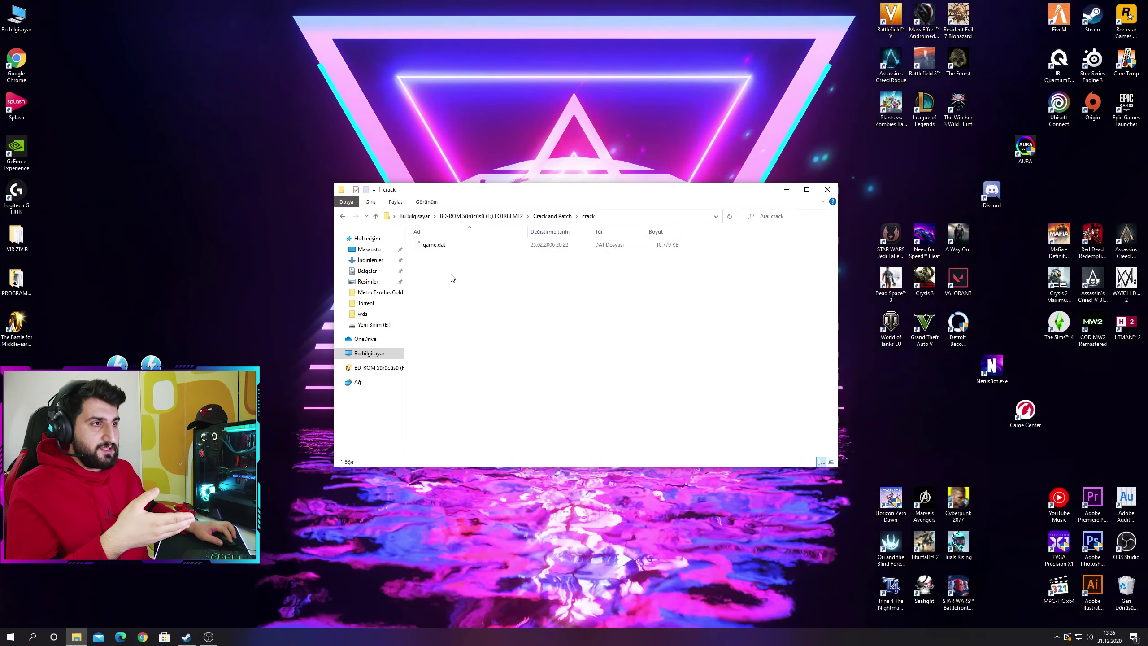
key("BackSpace")
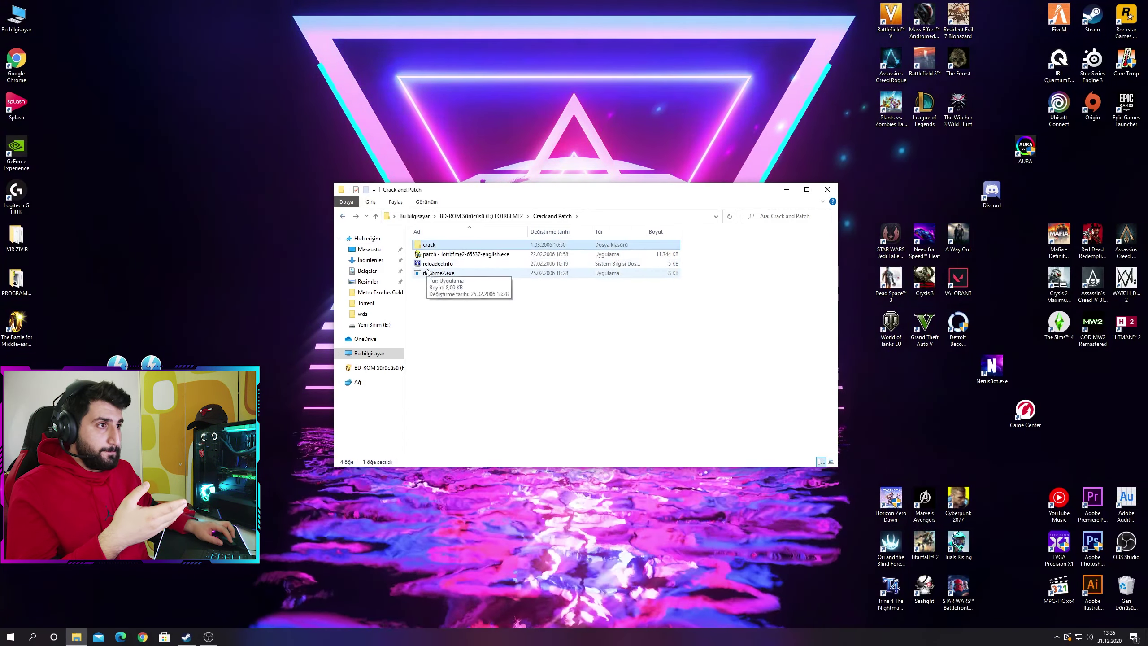
Step: Try to apply the 1.01 patch directly from the disc's Crack and Patch folder
left_click(440, 284)
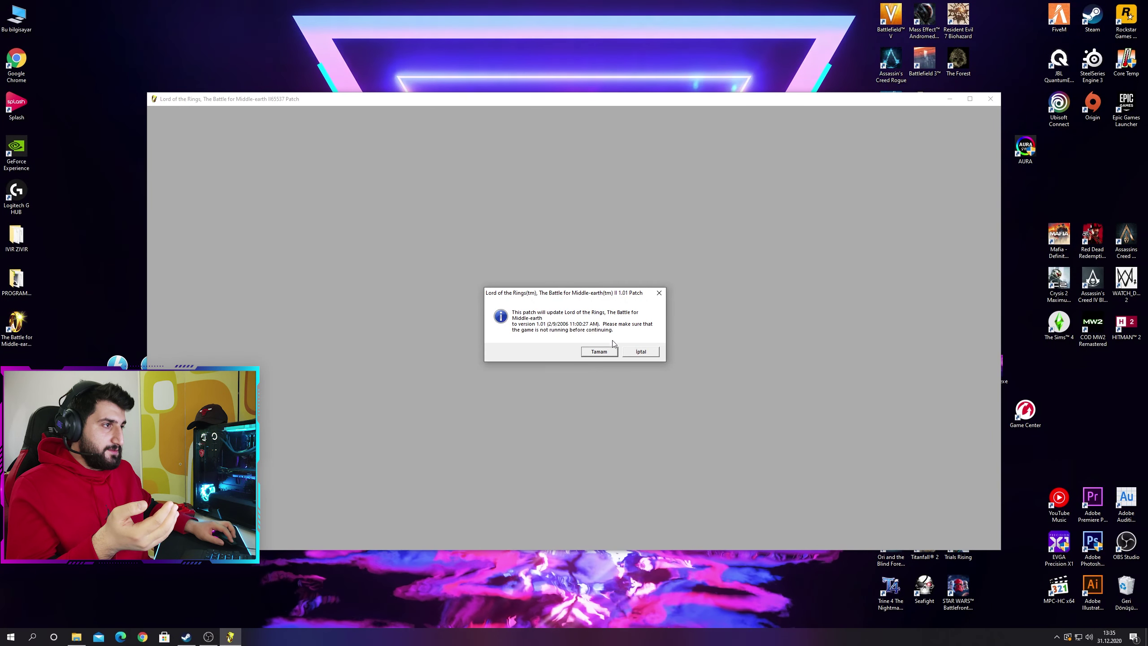
left_click(606, 352)
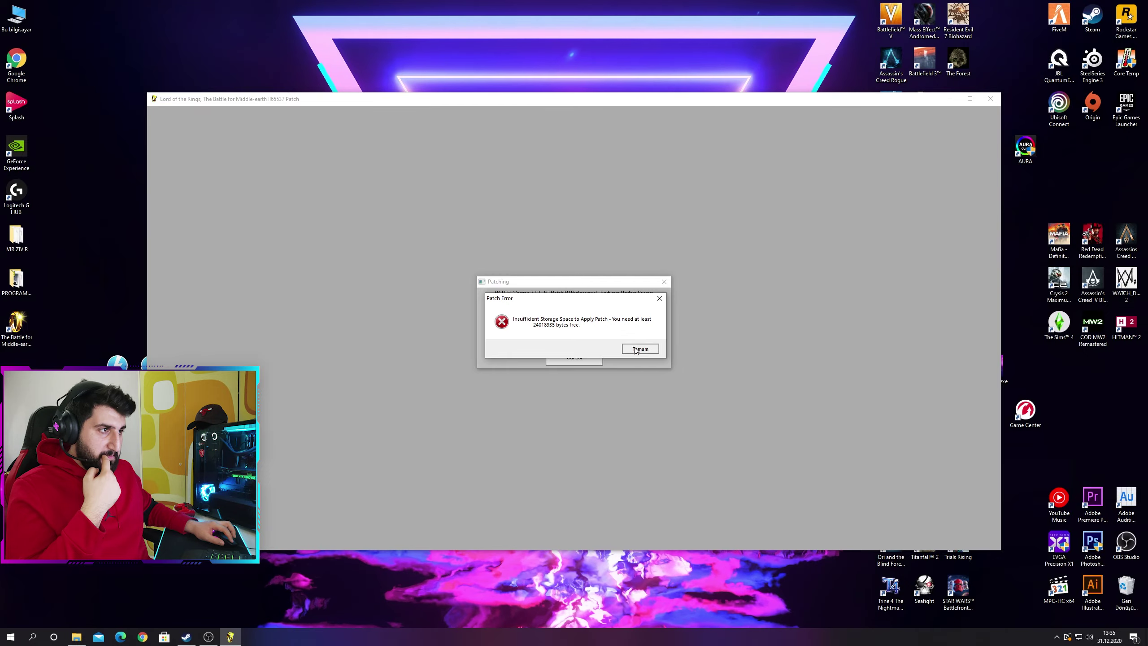
left_click(635, 348)
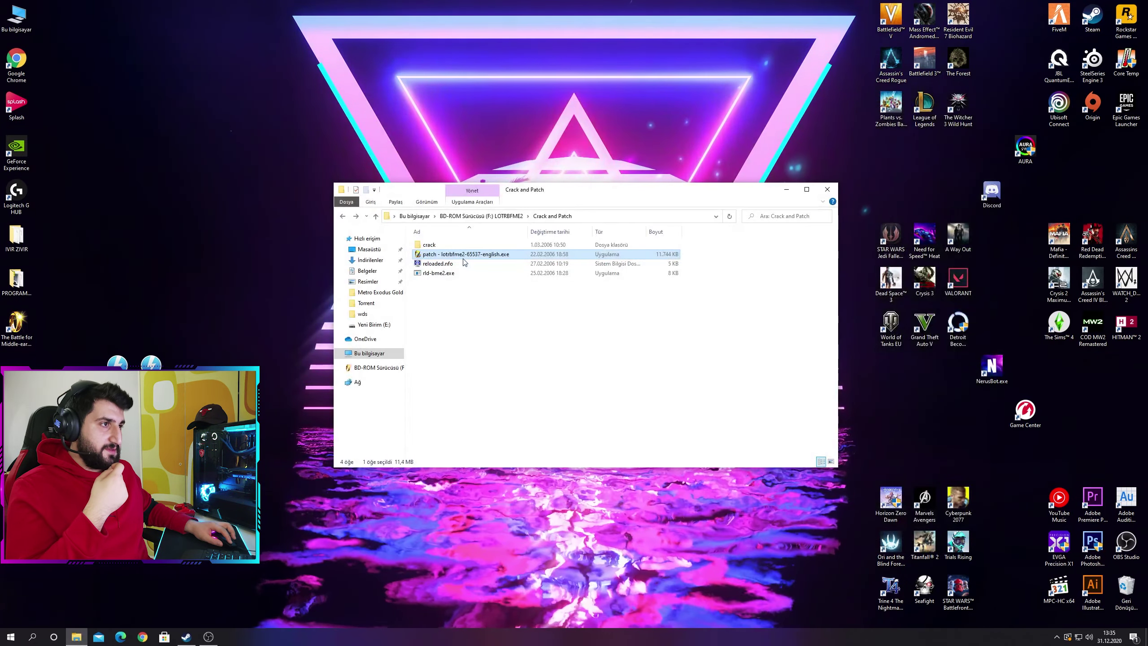
Step: Select the three files beside the crack folder and open the game's install folder through its desktop shortcut's properties
left_click(444, 247)
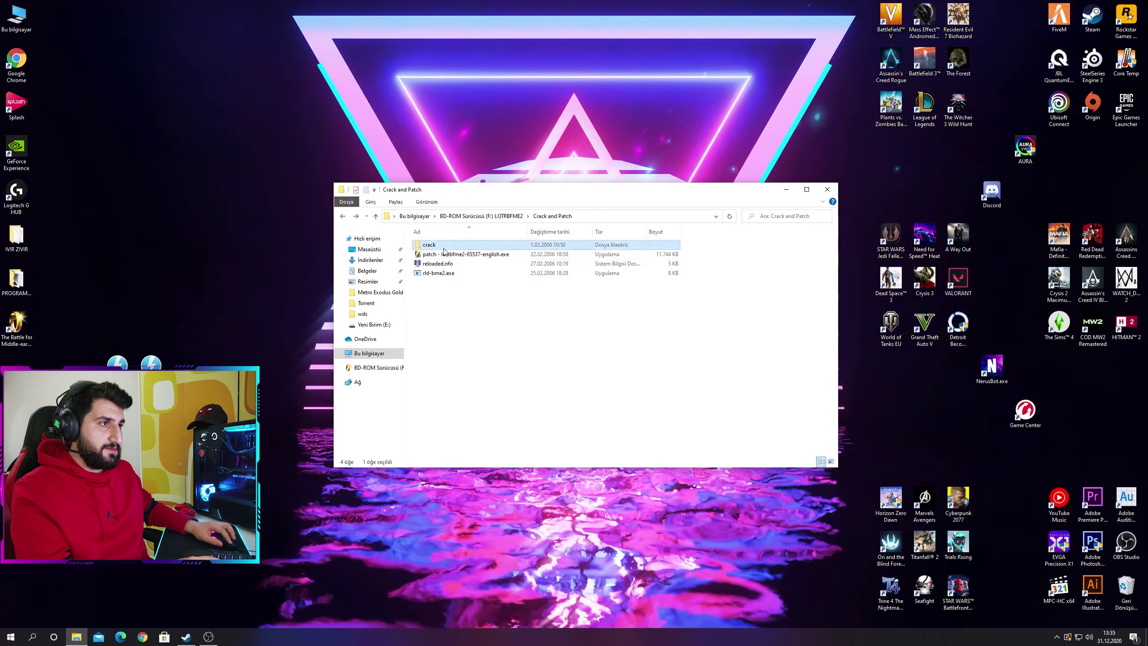
left_click_drag(458, 289, 441, 254)
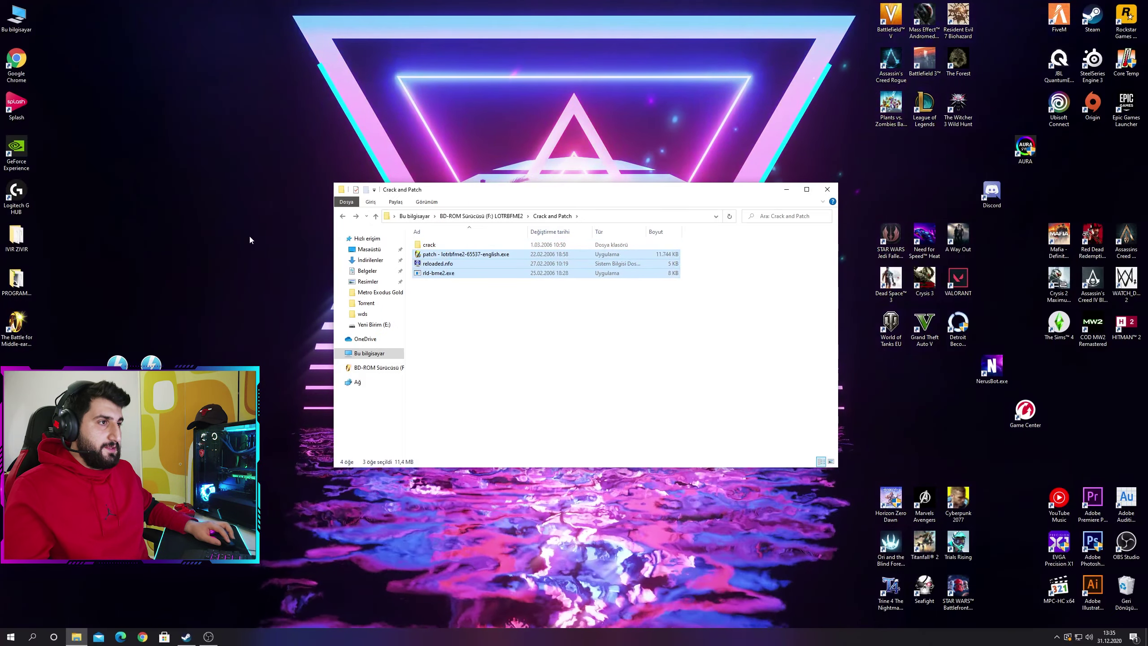
double_click(16, 324)
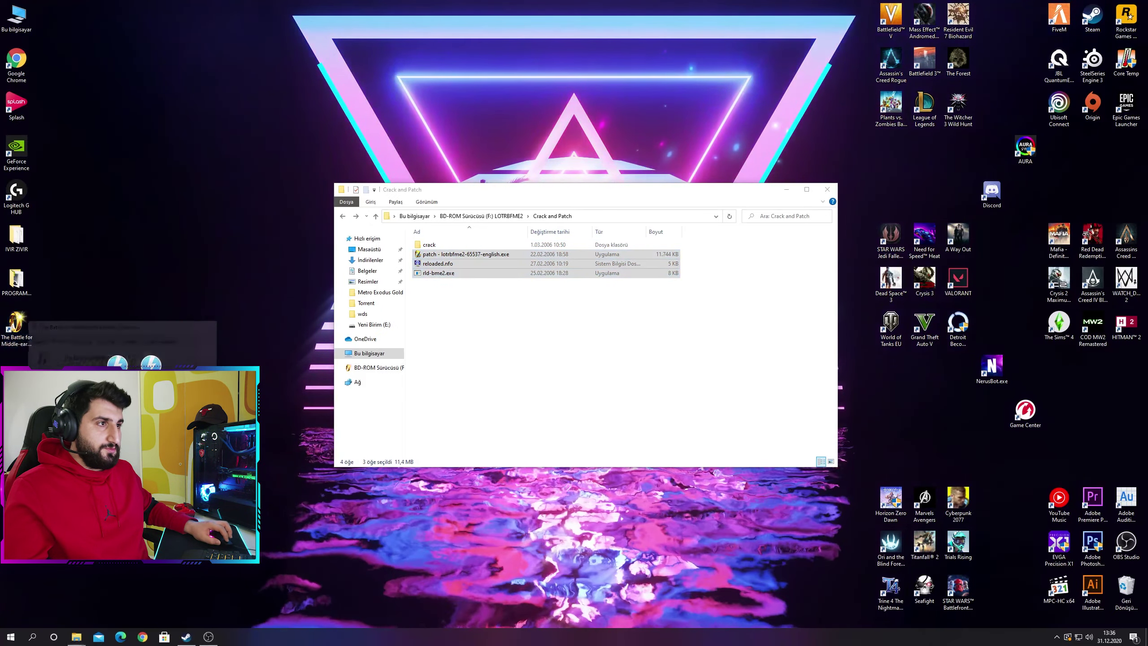
left_click(57, 472)
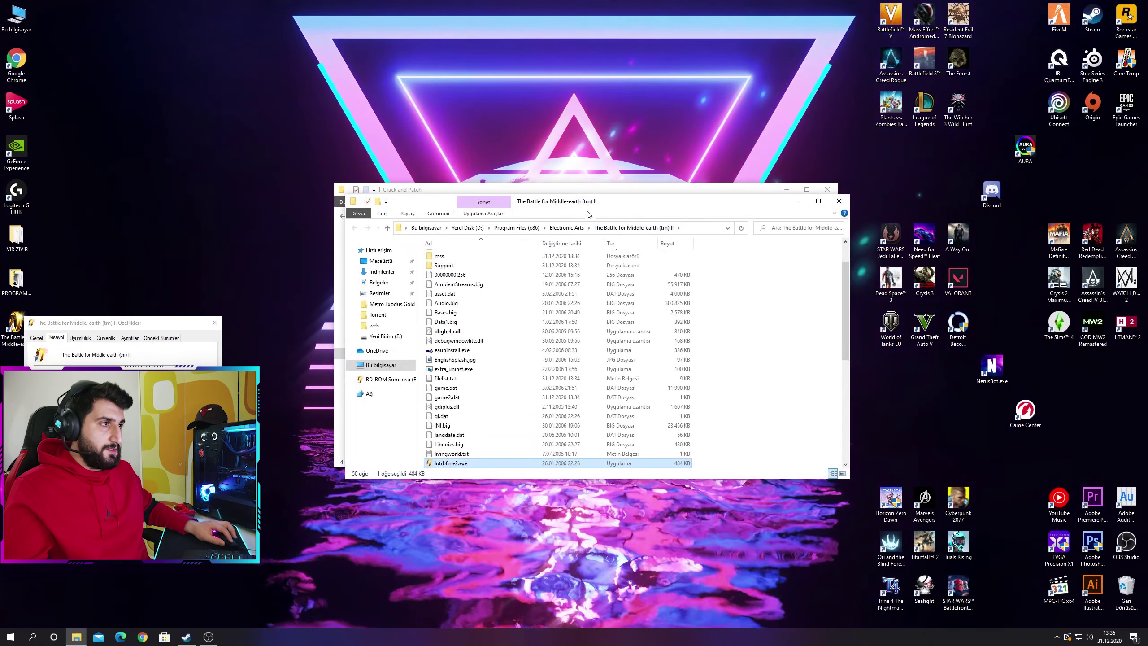
left_click_drag(589, 214, 683, 305)
Step: Copy patch - lotrbfme2-65537-english.exe, reloaded.nfo and rld-bme2.exe from the disc into the game's install folder
left_click(469, 189)
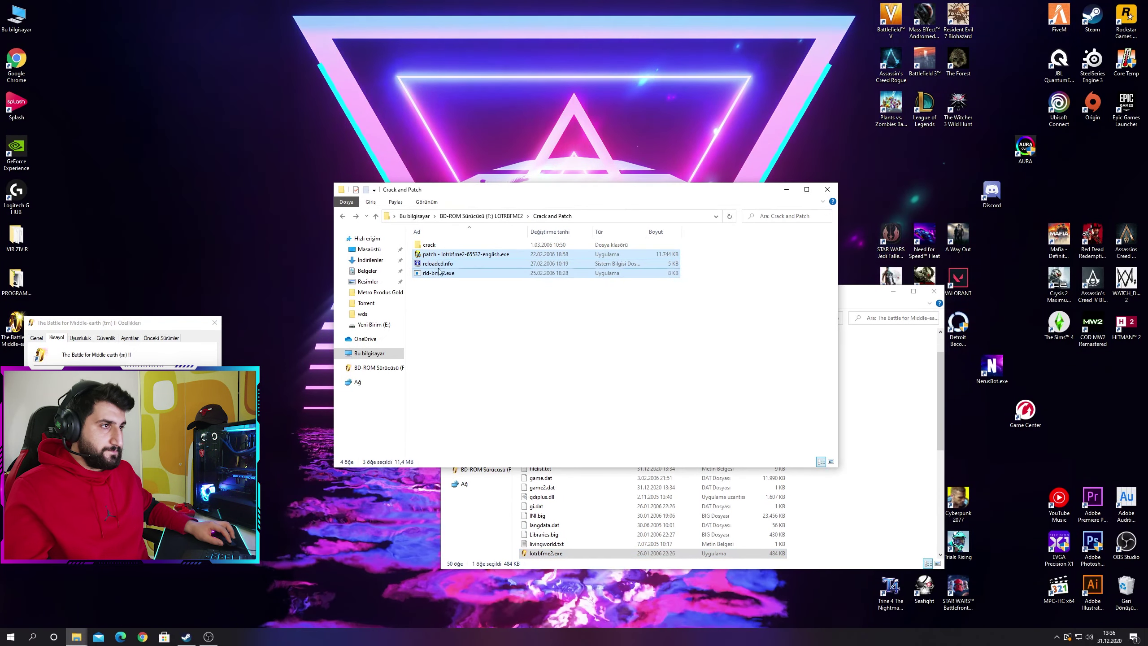
left_click(450, 291)
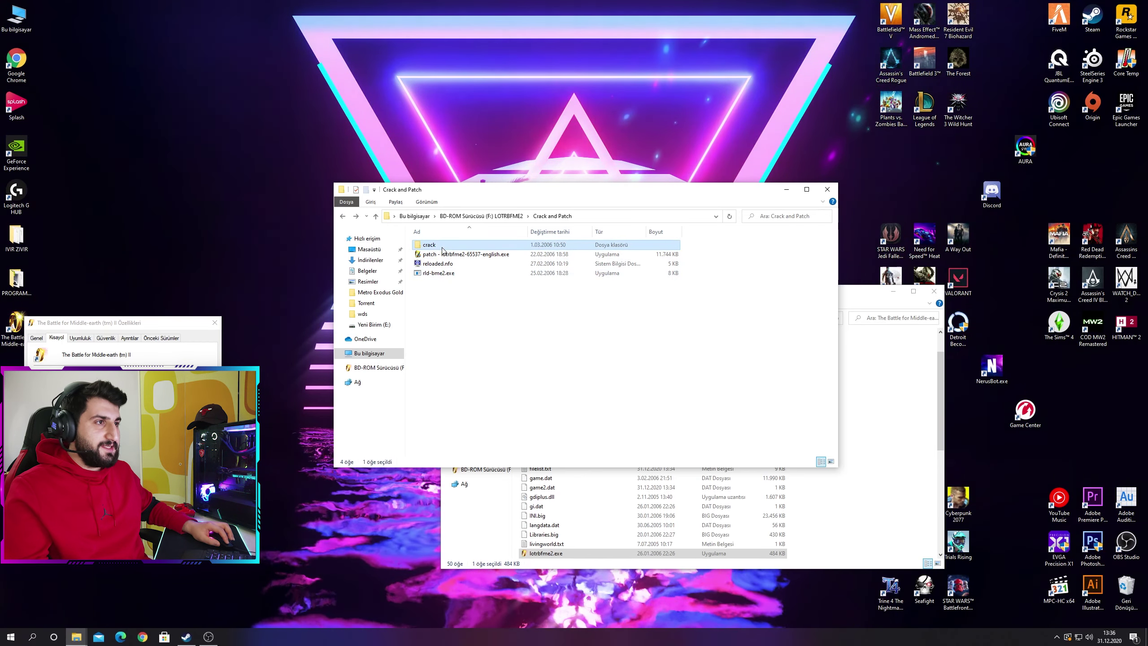
left_click_drag(460, 301, 588, 343)
left_click(843, 397)
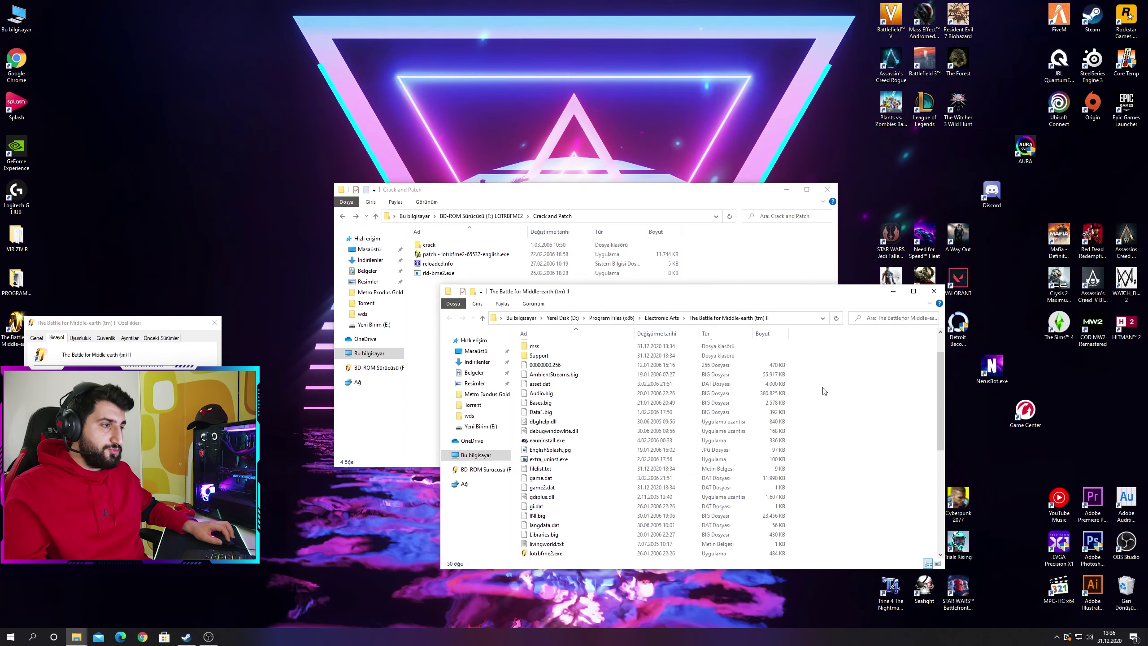
key("ctrl+v")
Step: Run patch - lotrbfme2-65537-english.exe from the game's install folder and complete the 1.01 update
scroll(777, 390, "down", 4)
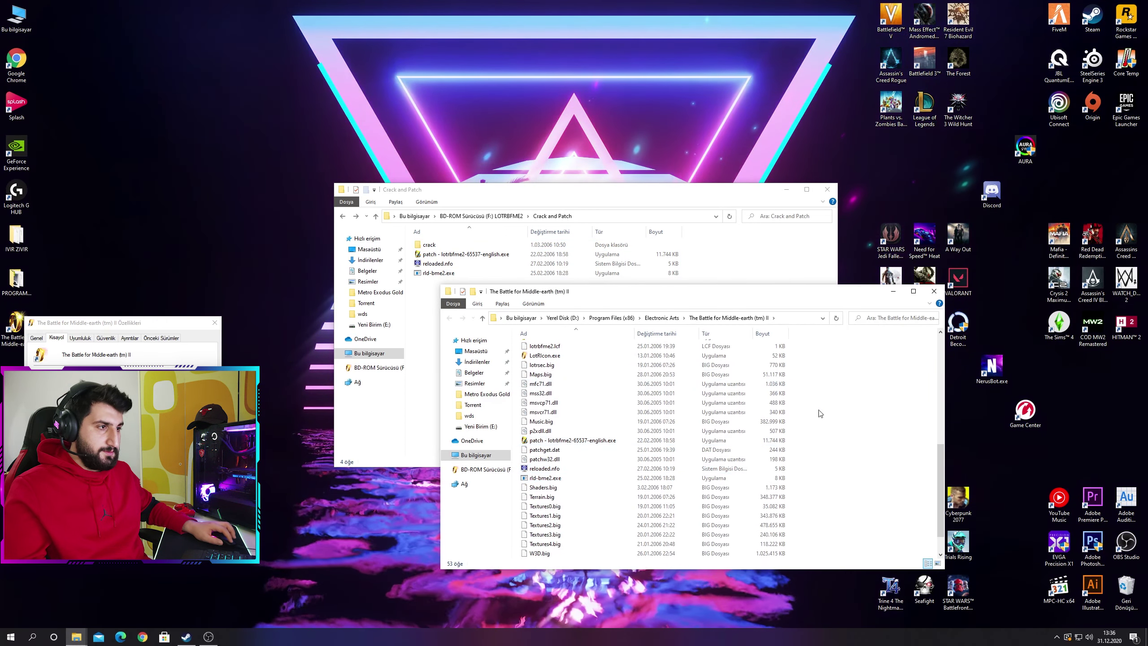
left_click(548, 440)
double_click(548, 441)
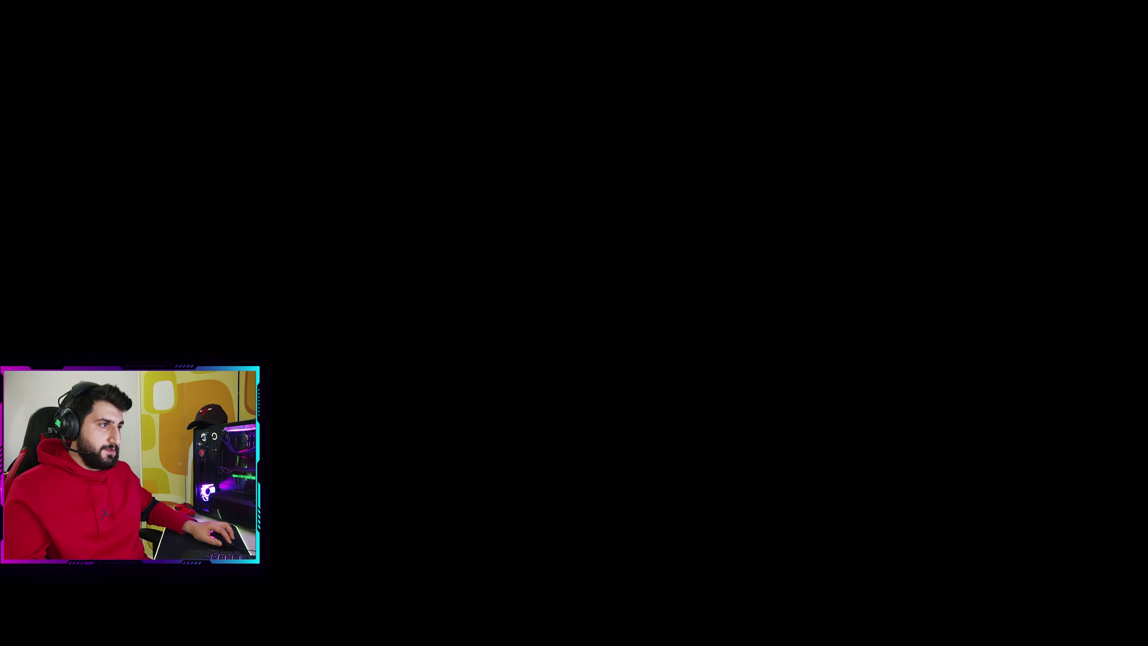
left_click(590, 381)
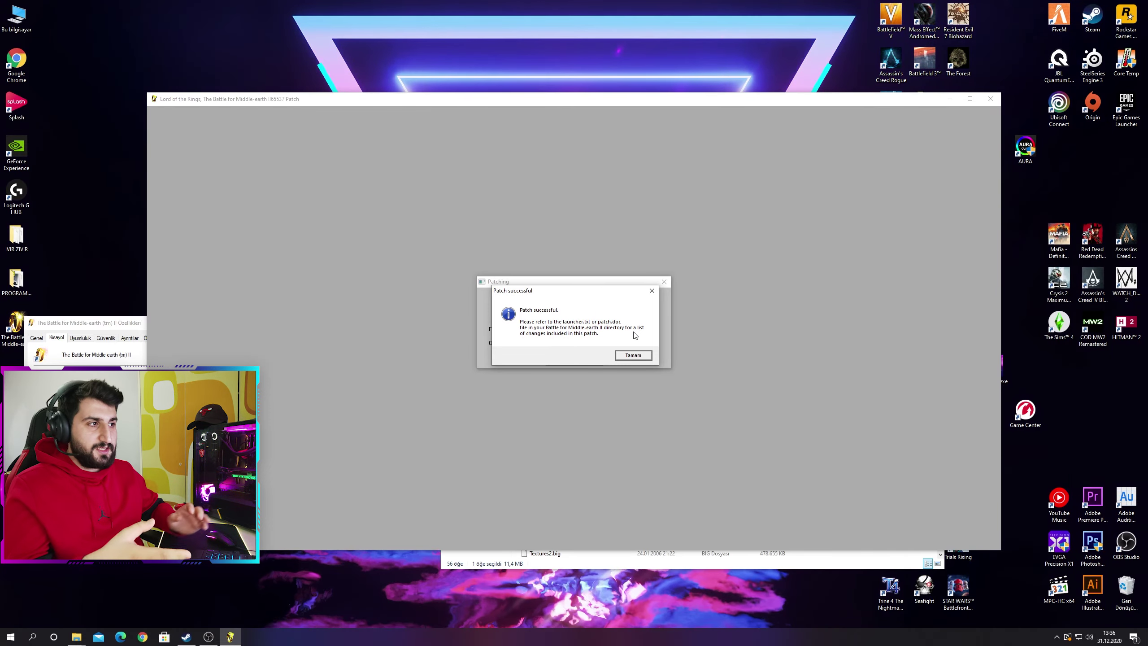
left_click(640, 351)
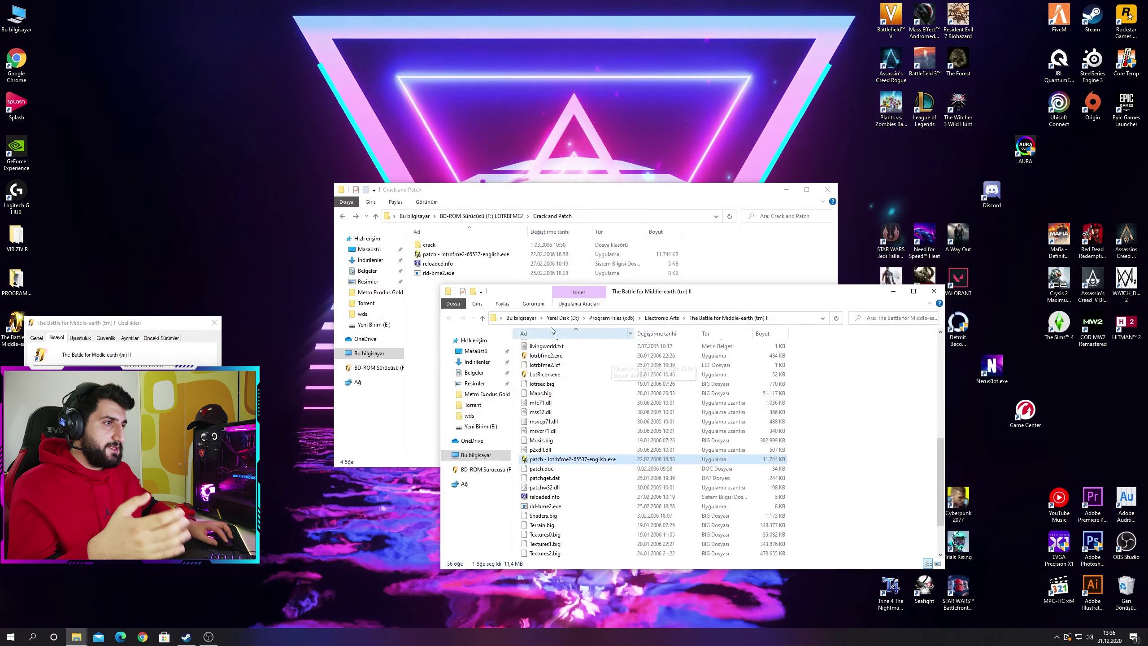
left_click(452, 283)
left_click(437, 256)
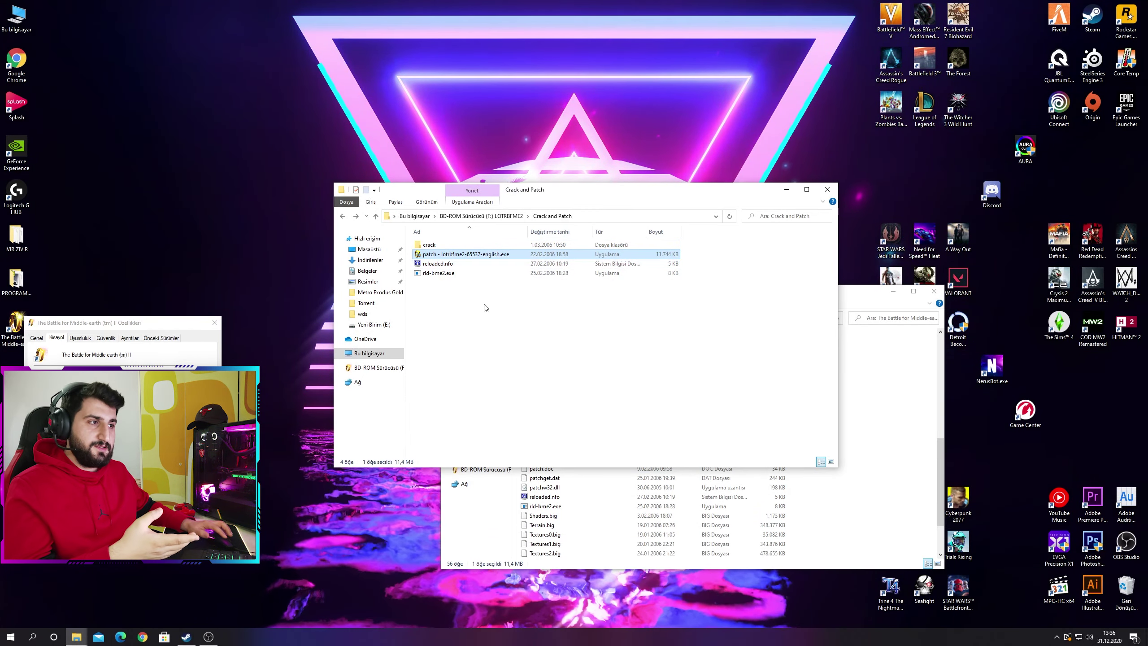
left_click(544, 506)
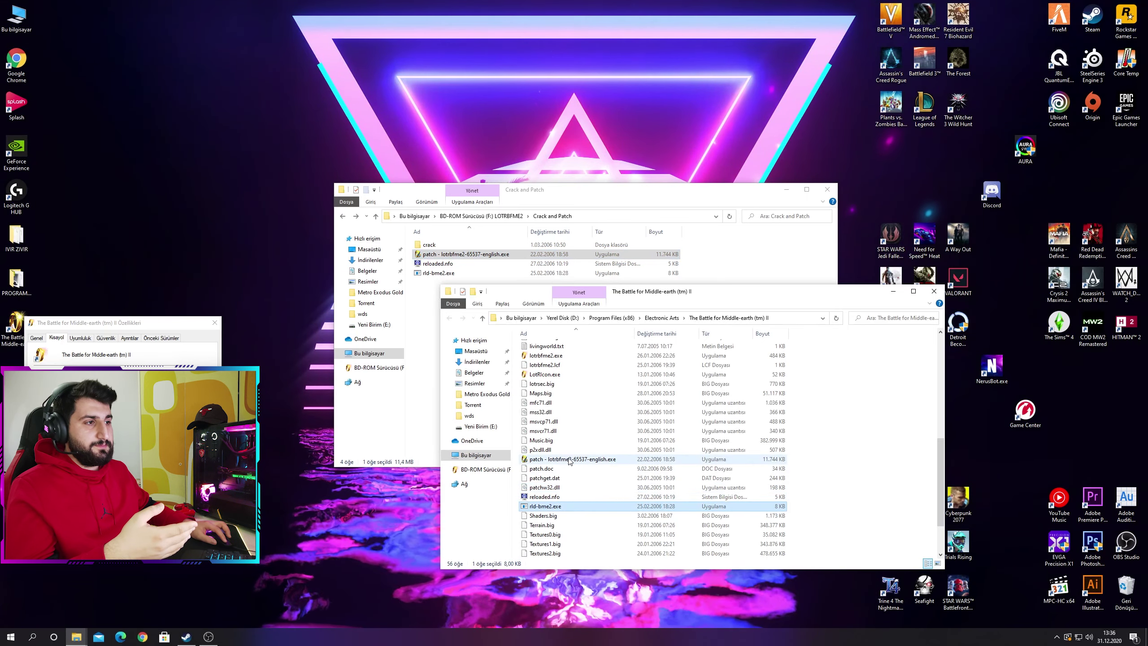
left_click(569, 459)
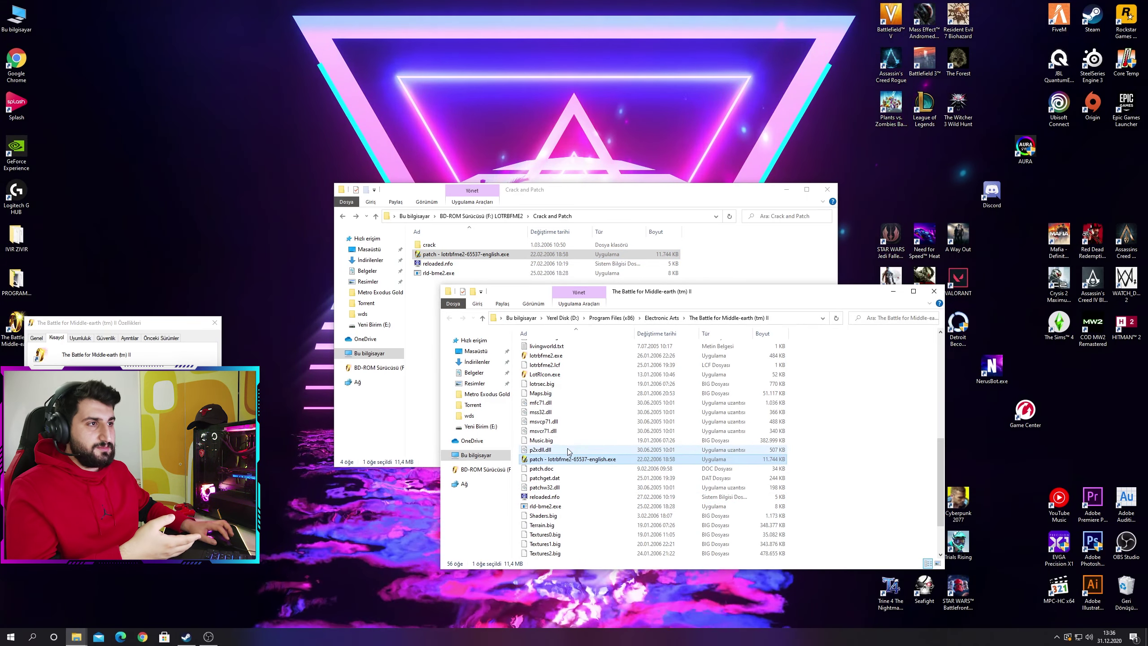
Step: Copy game.dat from the disc's crack folder into the game's install folder, replacing the existing file, and close both folder windows
double_click(430, 246)
left_click(436, 247)
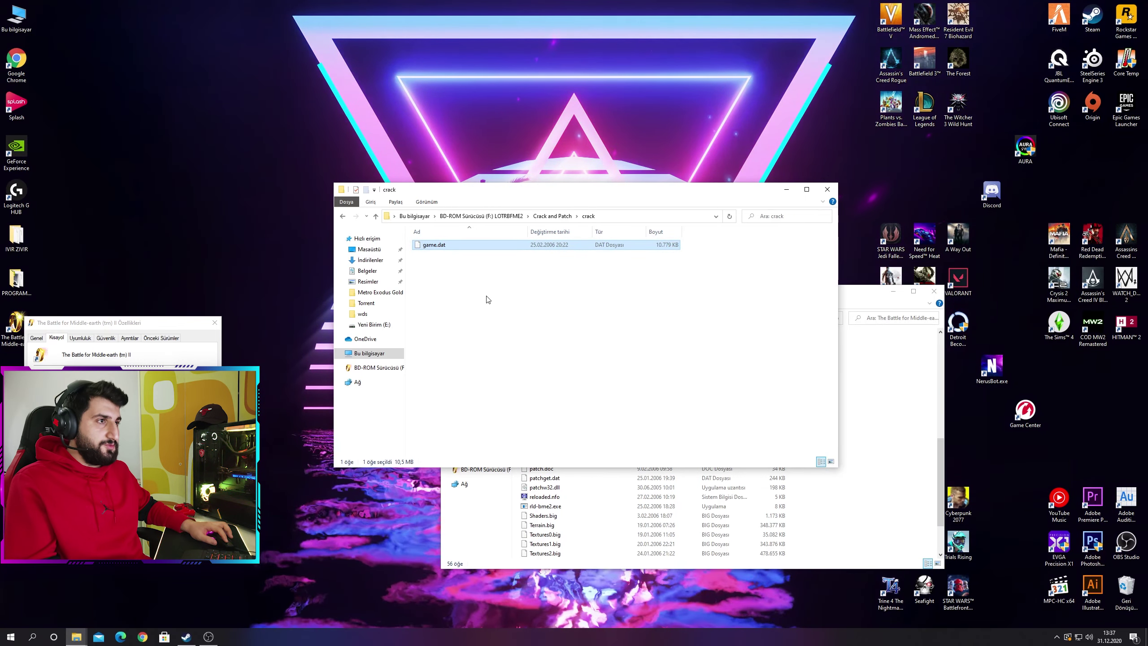
left_click(868, 392)
scroll(612, 349, "up", 10)
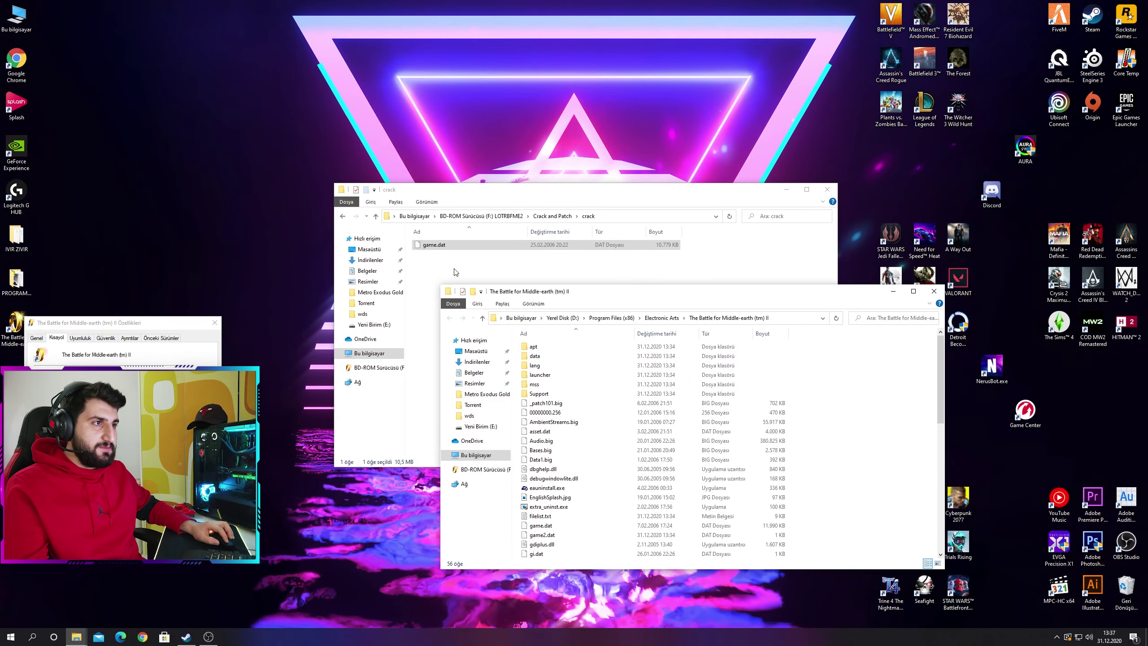
left_click(445, 245)
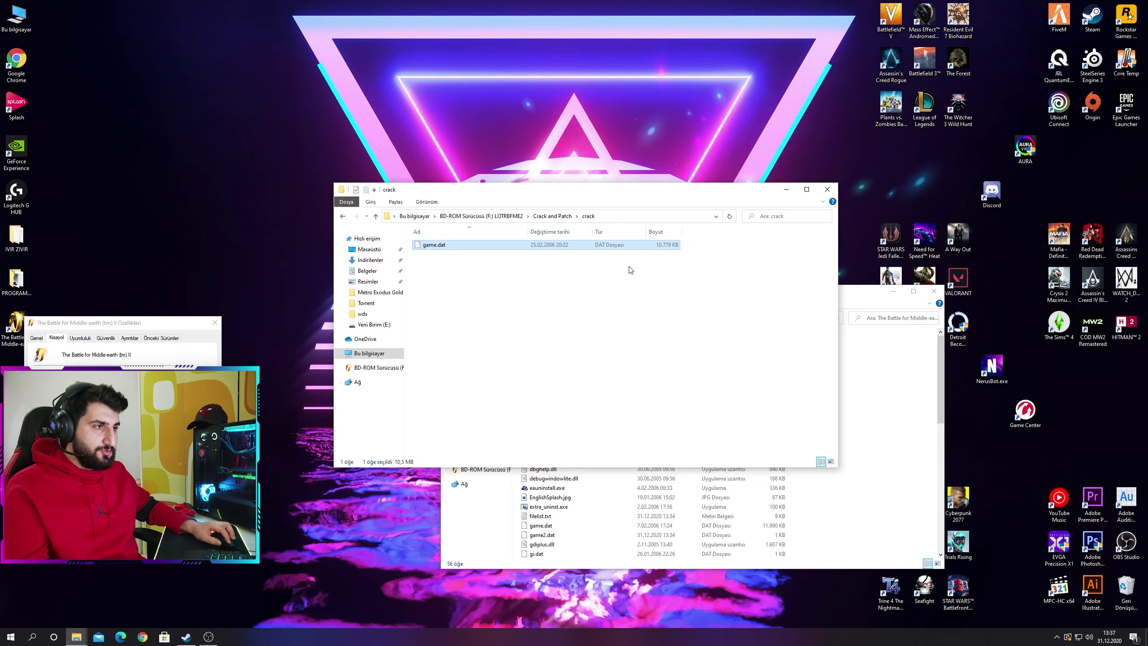
left_click(874, 390)
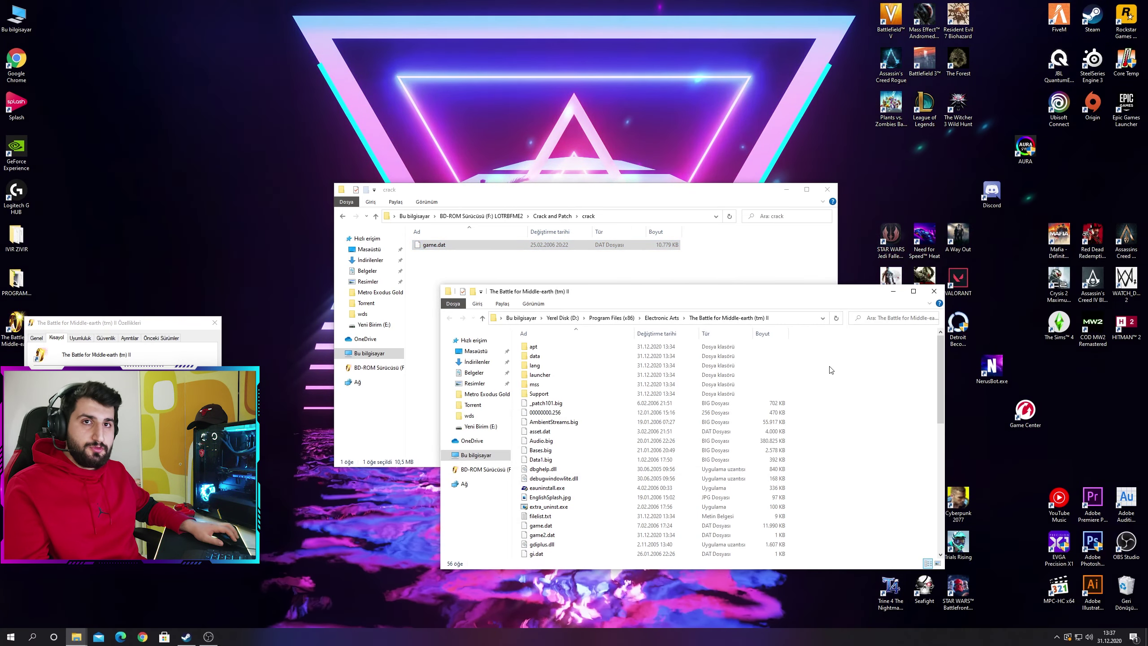
key("ctrl+v")
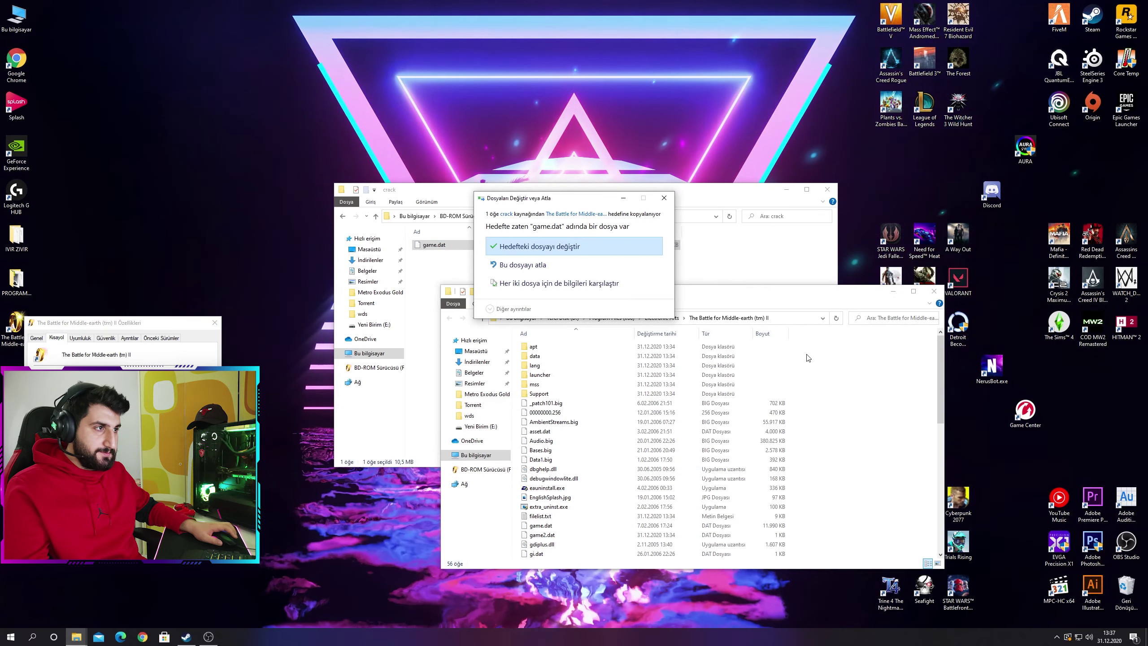
left_click(586, 248)
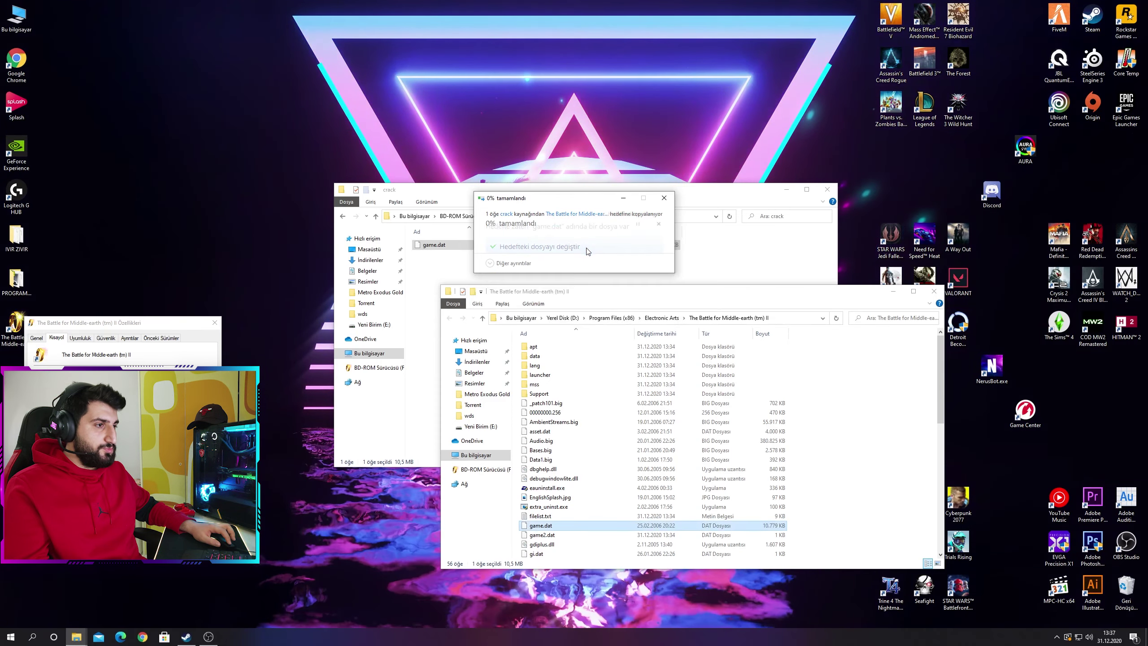
left_click(586, 264)
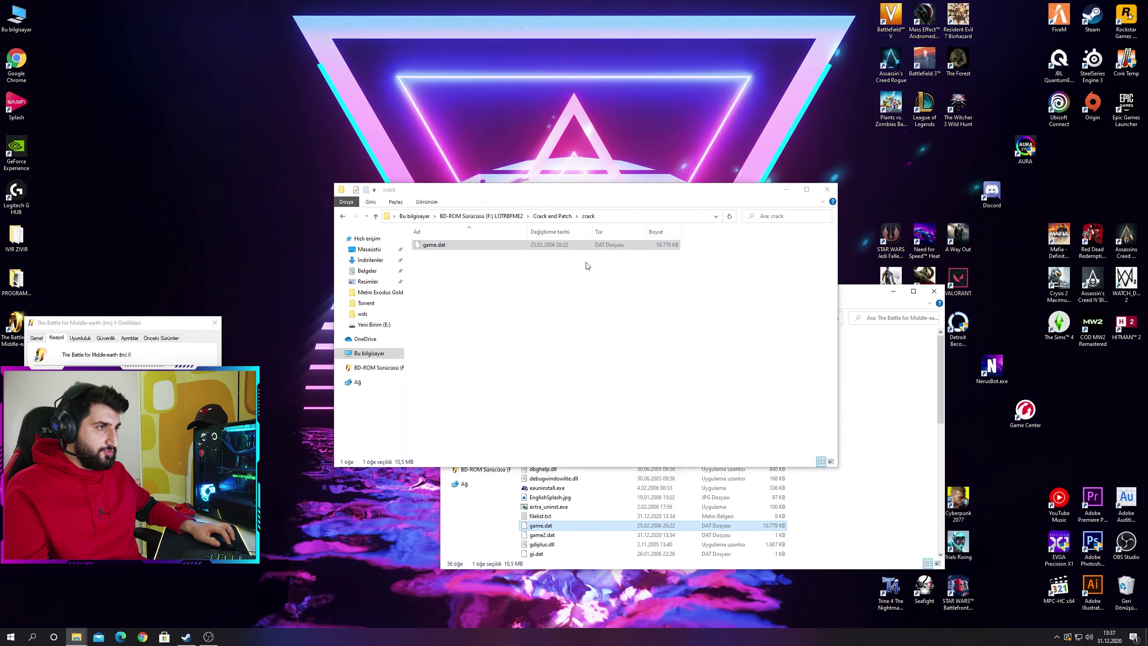
left_click(826, 193)
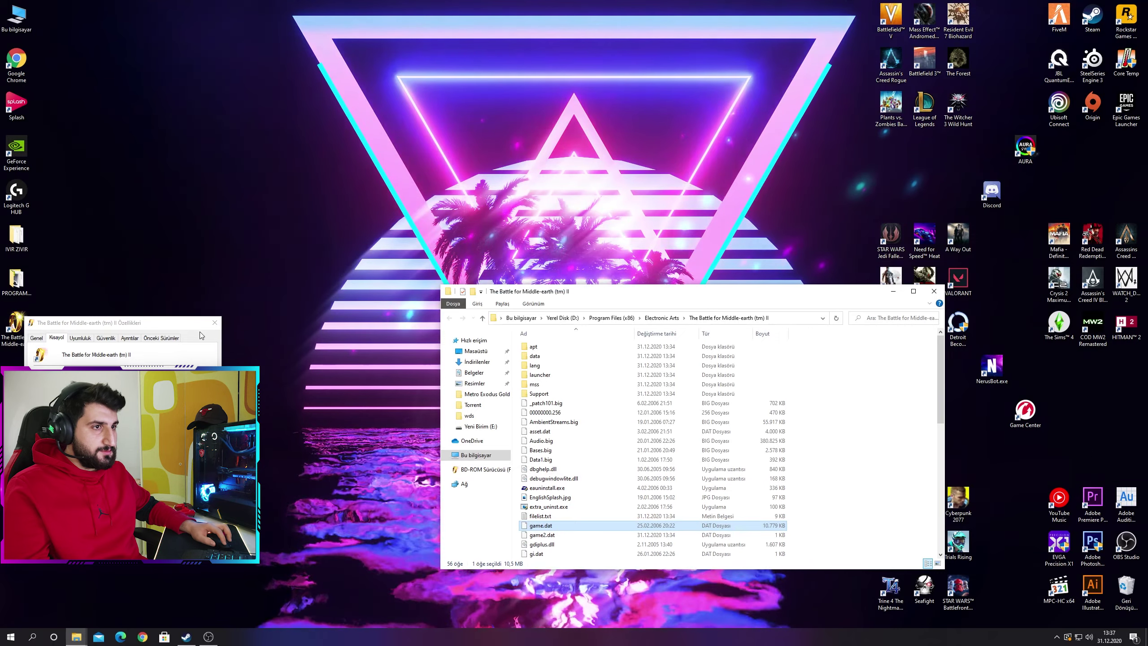
left_click(932, 291)
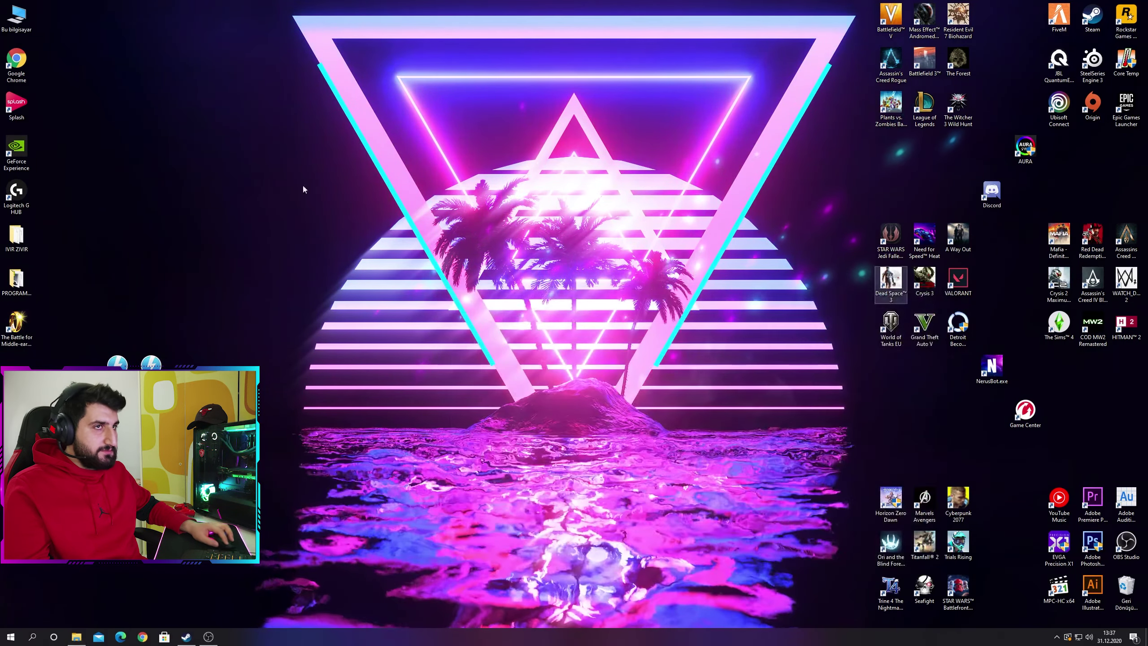
Step: Open the contents of the LOTRBFME2 disc drive to look over its folders, then close the window
double_click(16, 17)
left_click(587, 466)
right_click(608, 466)
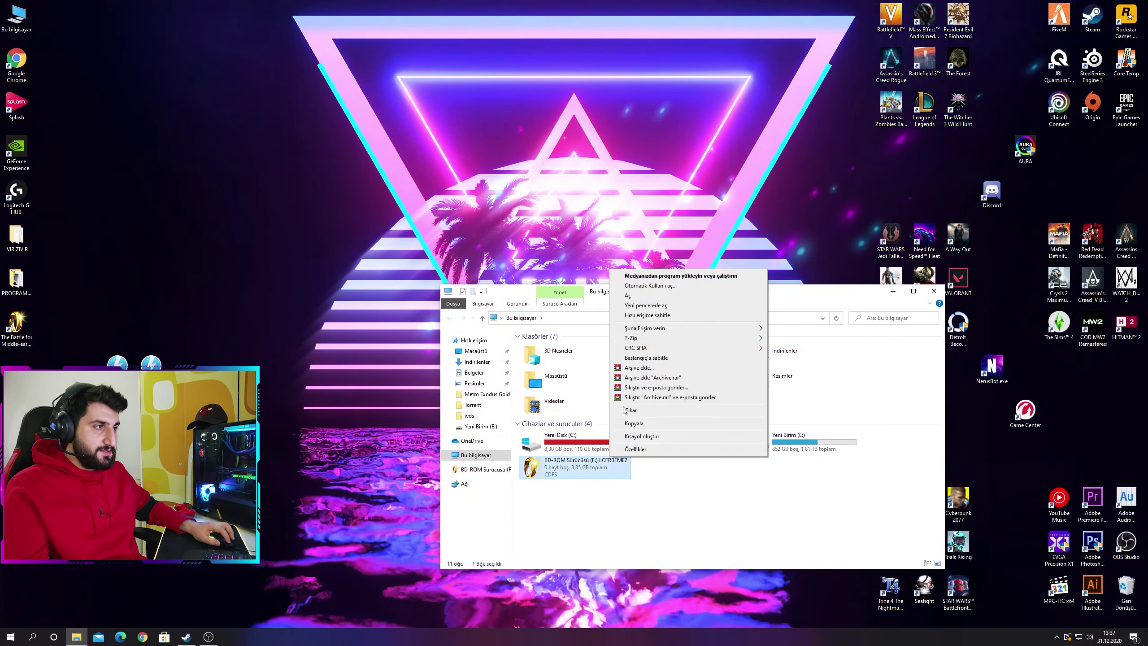
left_click(664, 298)
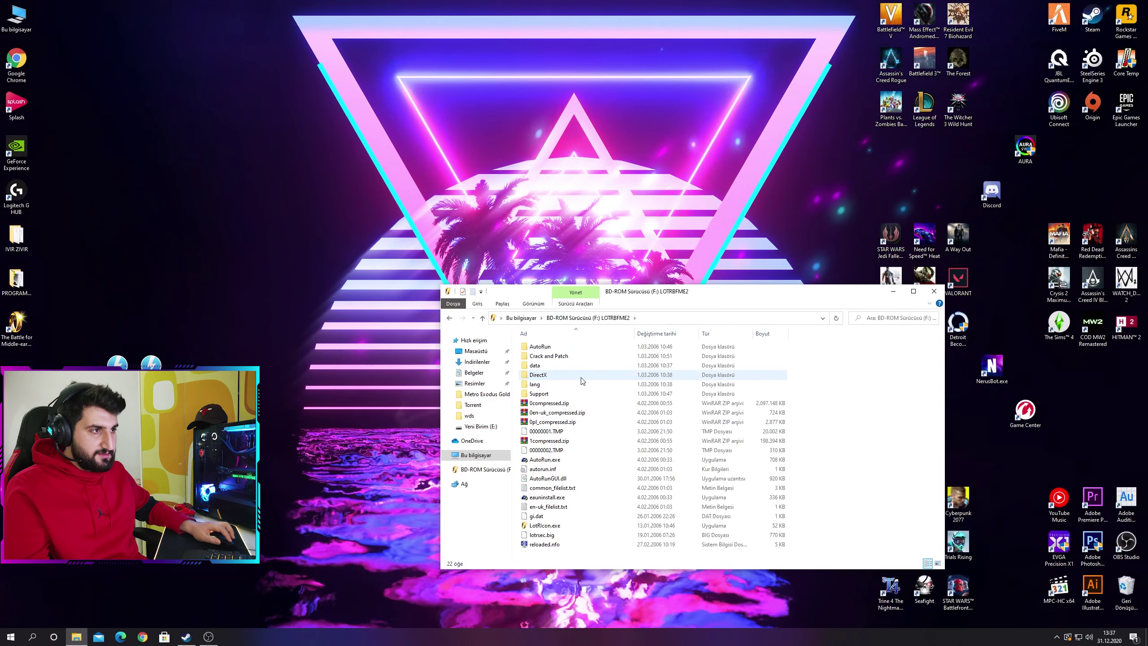
left_click(584, 348)
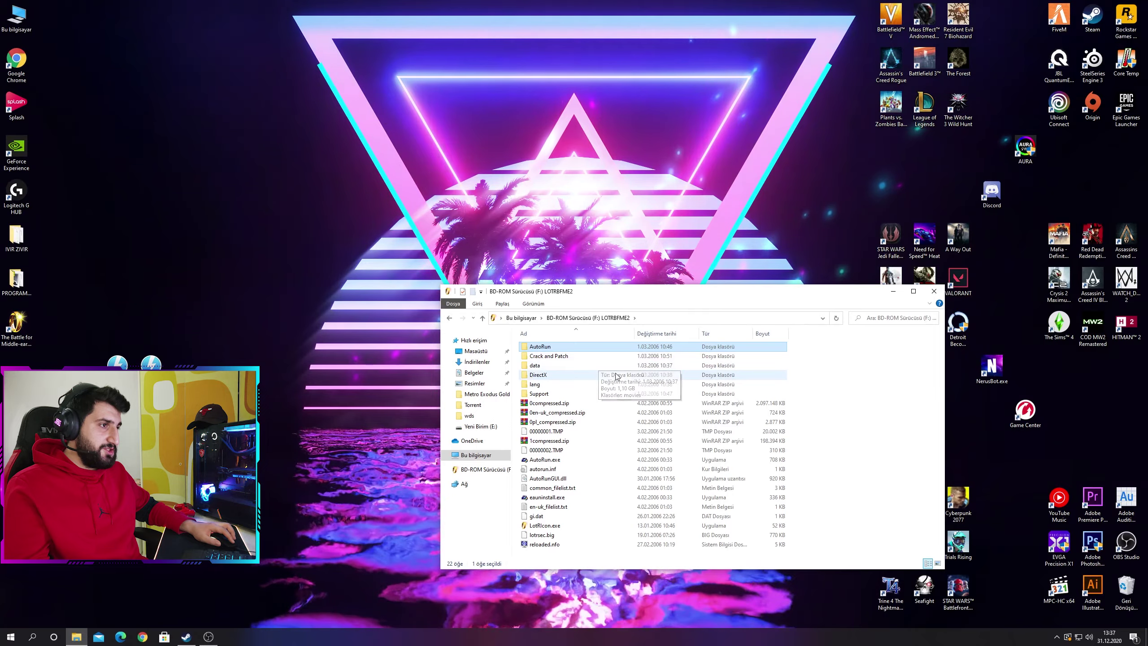
left_click(934, 291)
Step: Try to launch the game from its desktop shortcut and check the hidden system tray icons
double_click(2, 328)
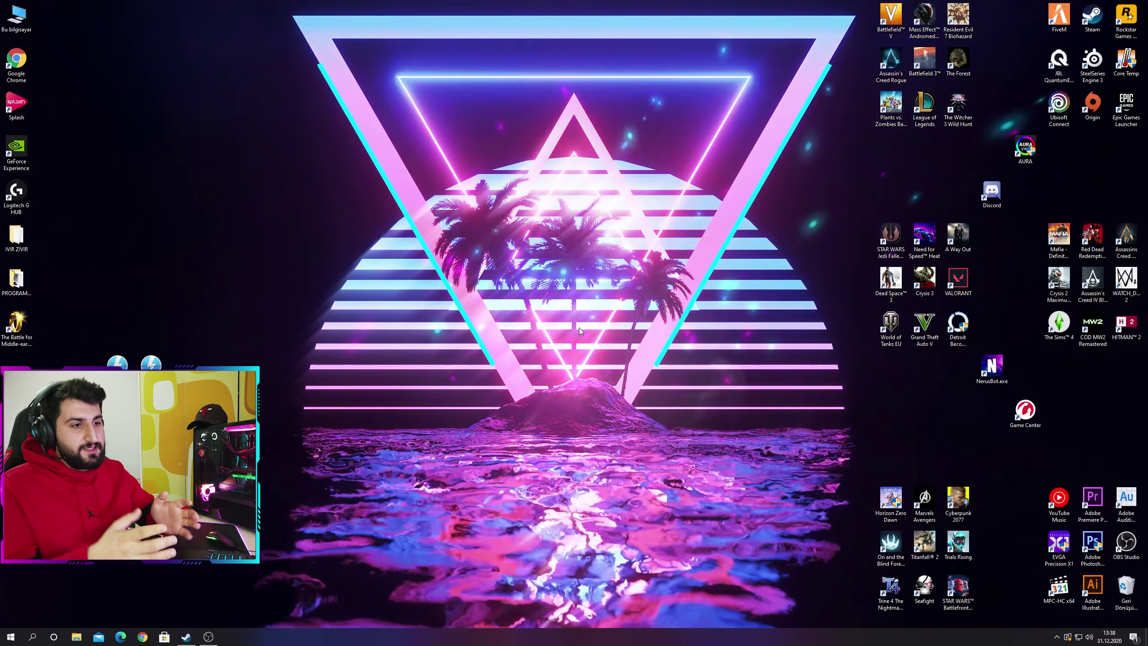
left_click(1056, 637)
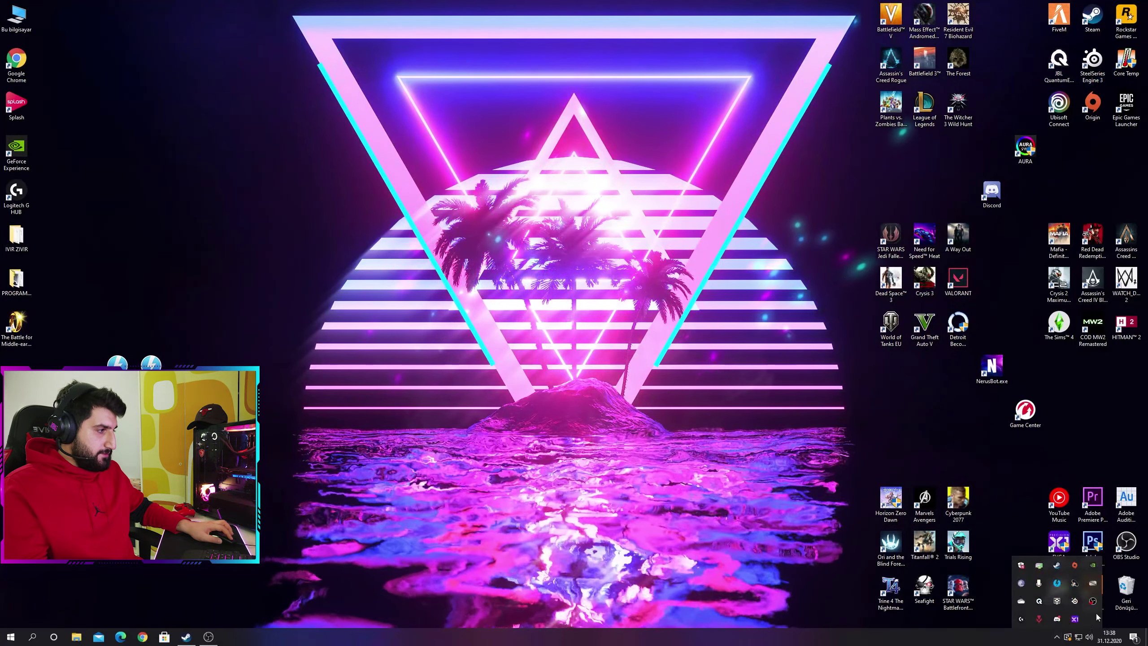
left_click(413, 548)
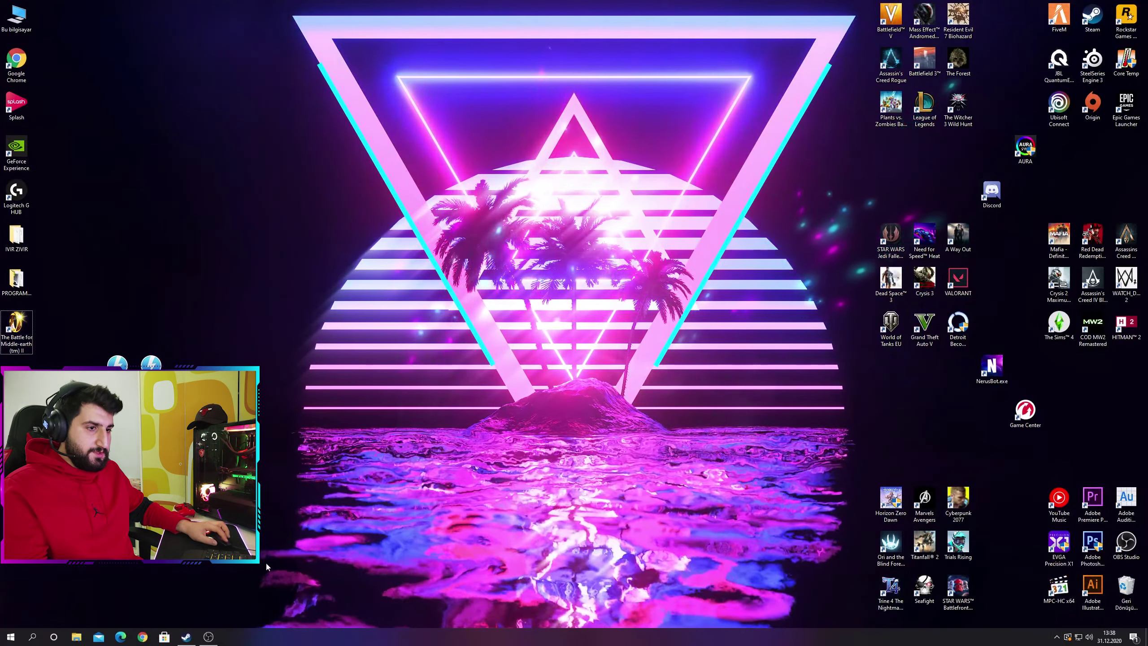
Step: Open the game's install folder through the desktop shortcut's properties and launch lotrbfme2.exe from it
right_click(17, 321)
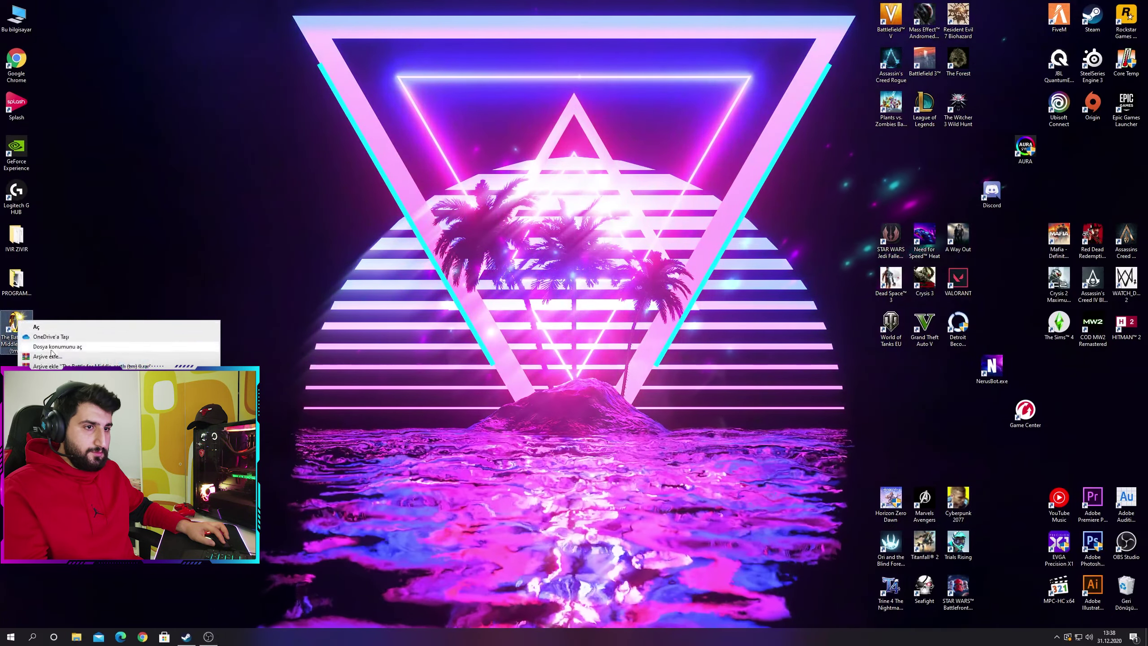
left_click(51, 346)
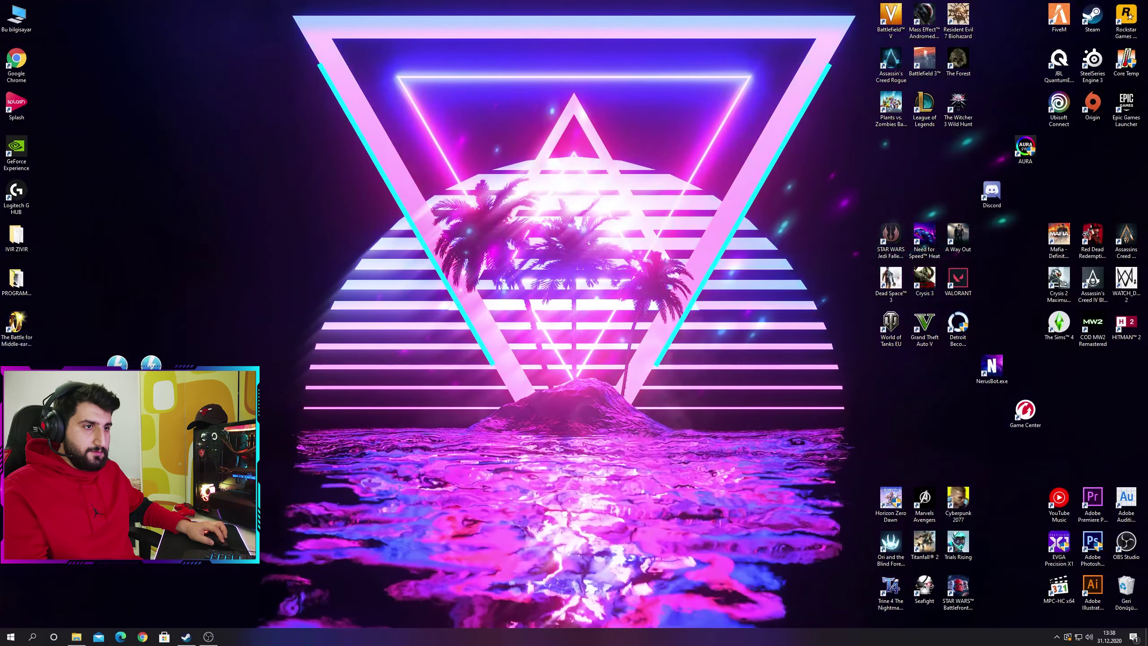
left_click(54, 493)
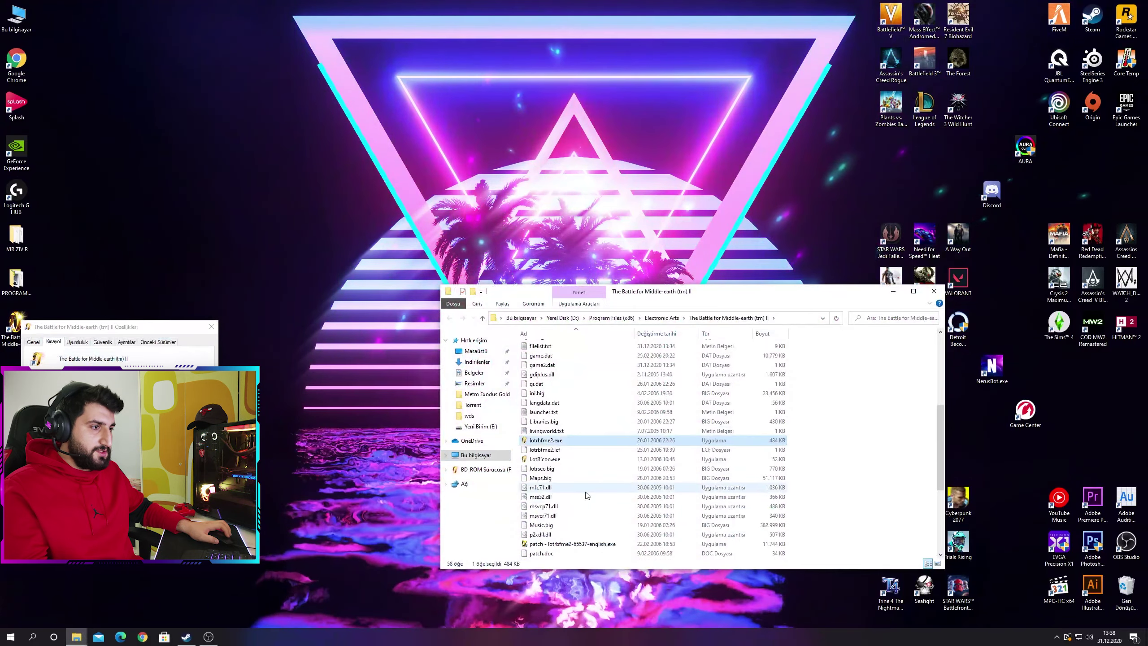
scroll(578, 456, "down", 5)
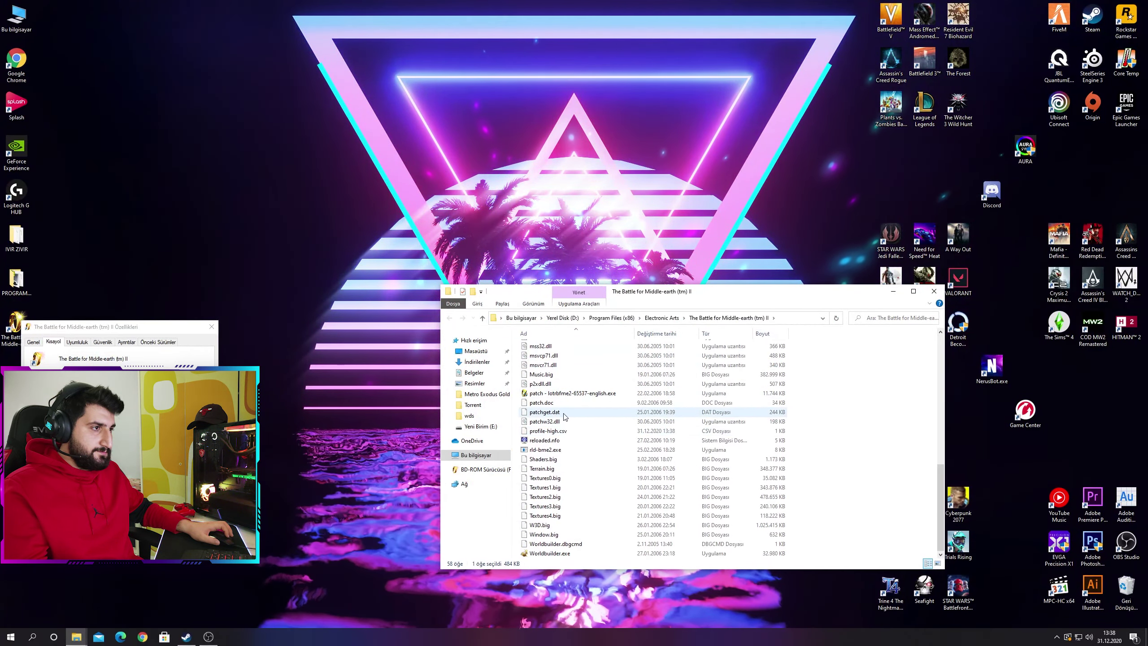
scroll(564, 416, "up", 3)
double_click(563, 363)
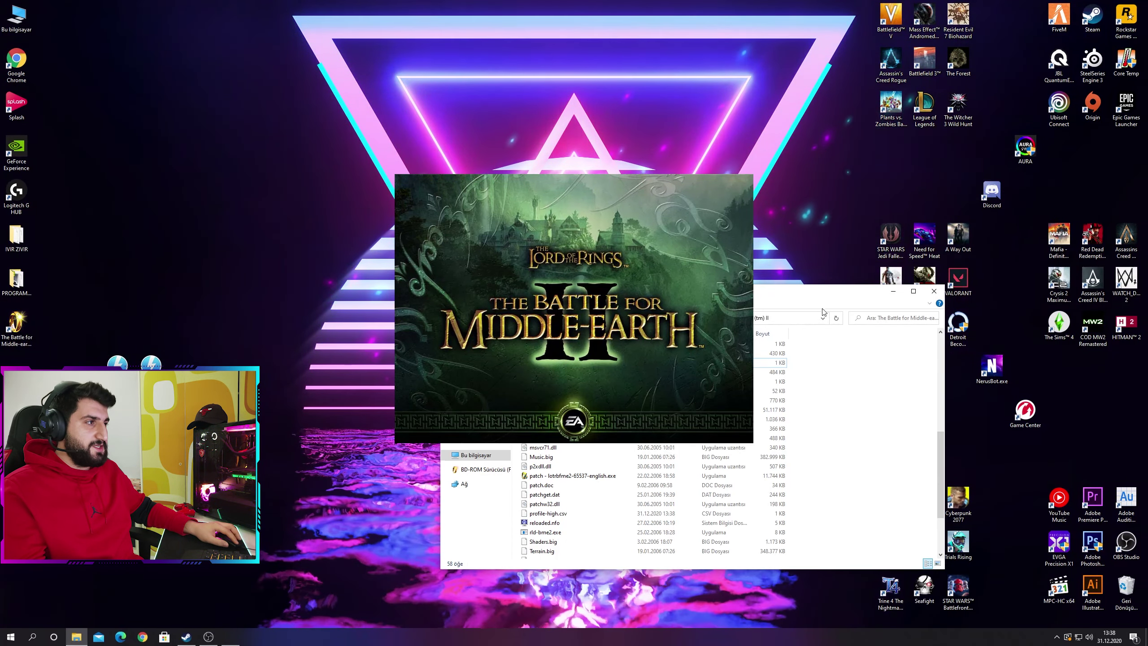
Step: Move and maximize the install folder window to examine its files, then minimize it
left_click_drag(822, 291, 680, 170)
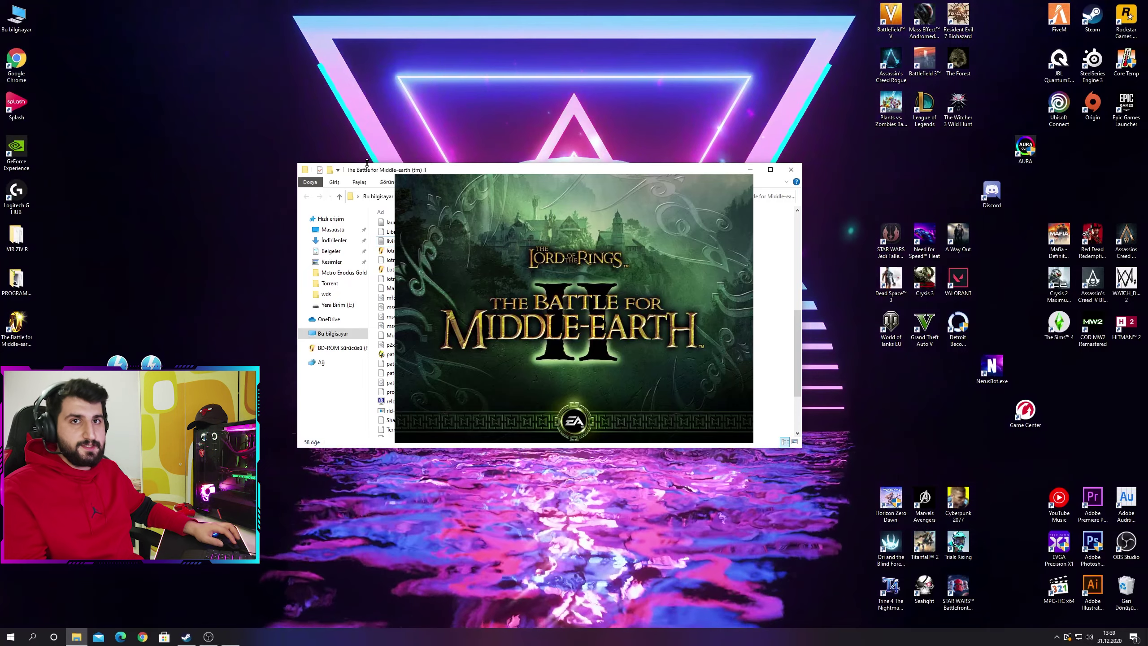
double_click(486, 171)
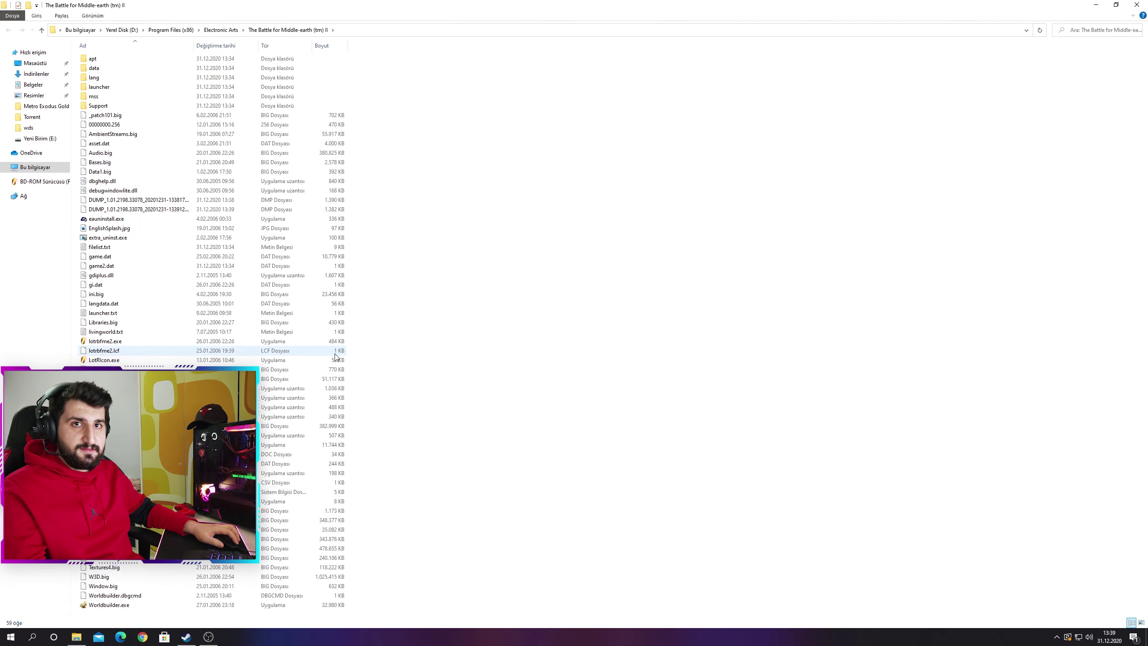
left_click(1095, 5)
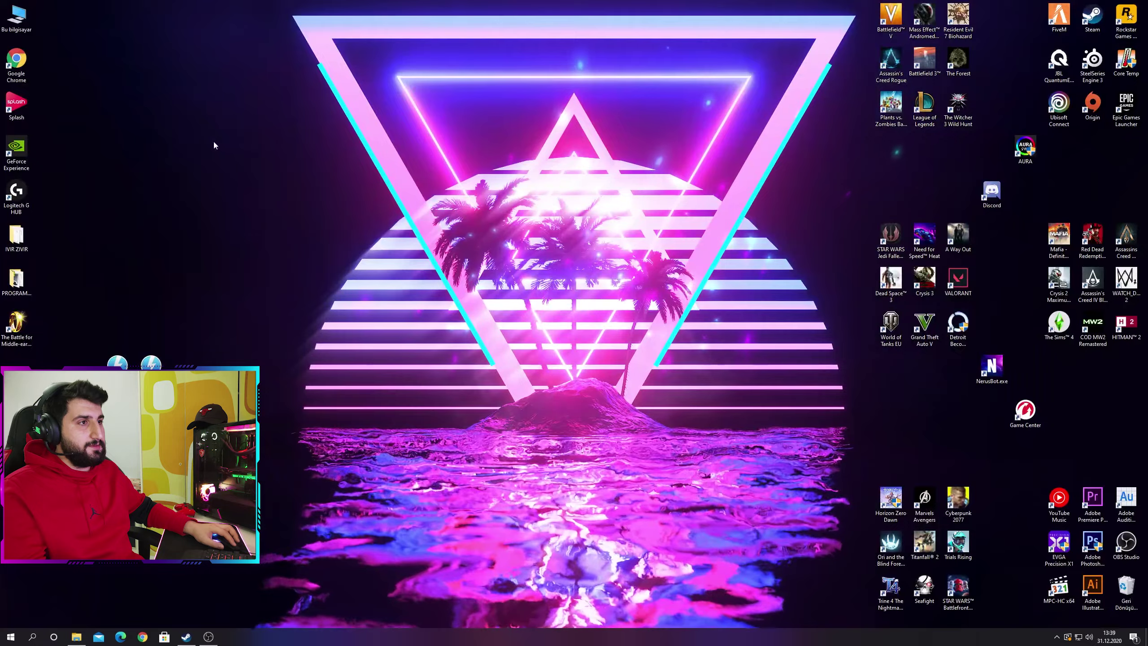
Step: Reopen the install folder from the shortcut's properties, rerun patch - lotrbfme2-65537-english.exe and try launching lotrbfme2.exe
right_click(33, 334)
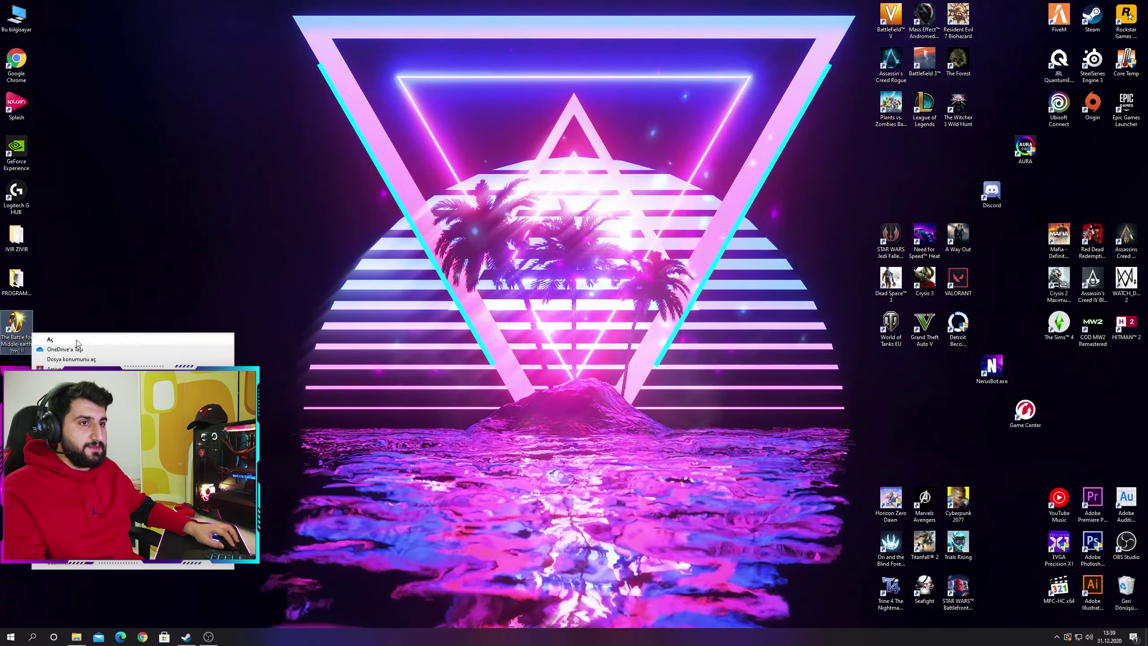
left_click(82, 563)
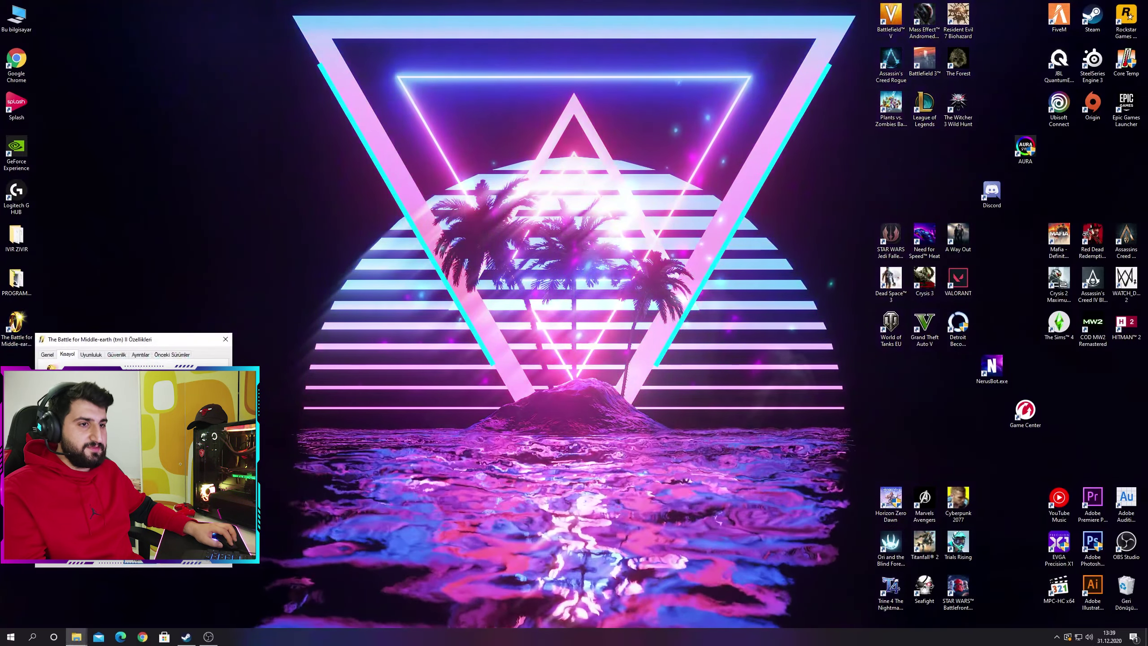
left_click(75, 500)
scroll(498, 385, "up", 2)
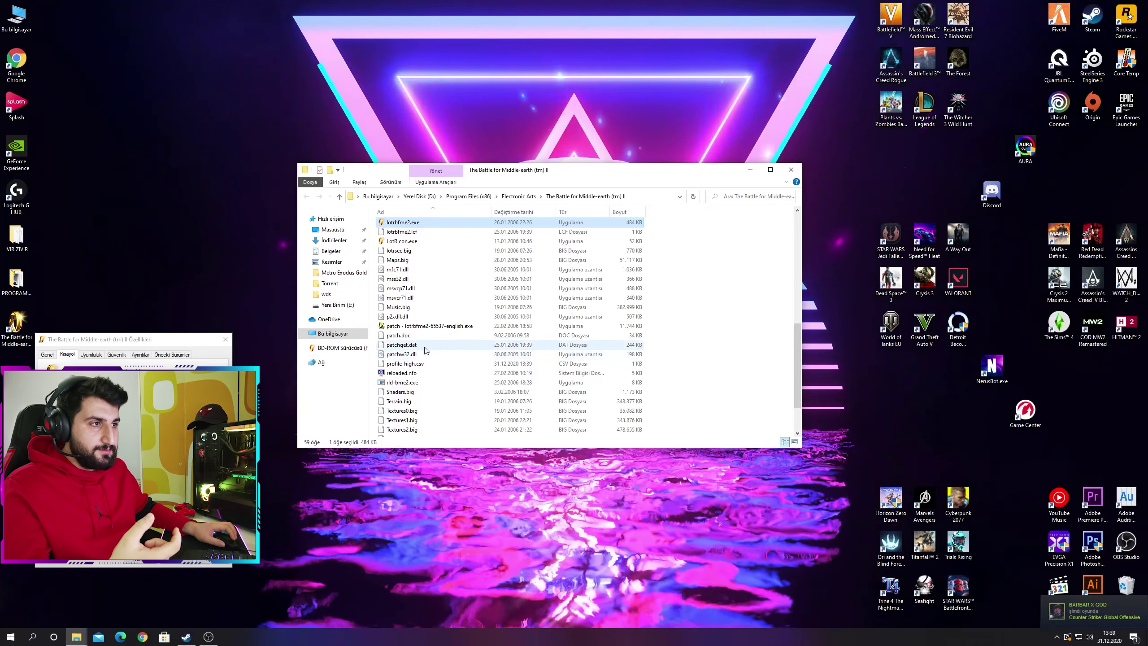
scroll(437, 344, "up", 1)
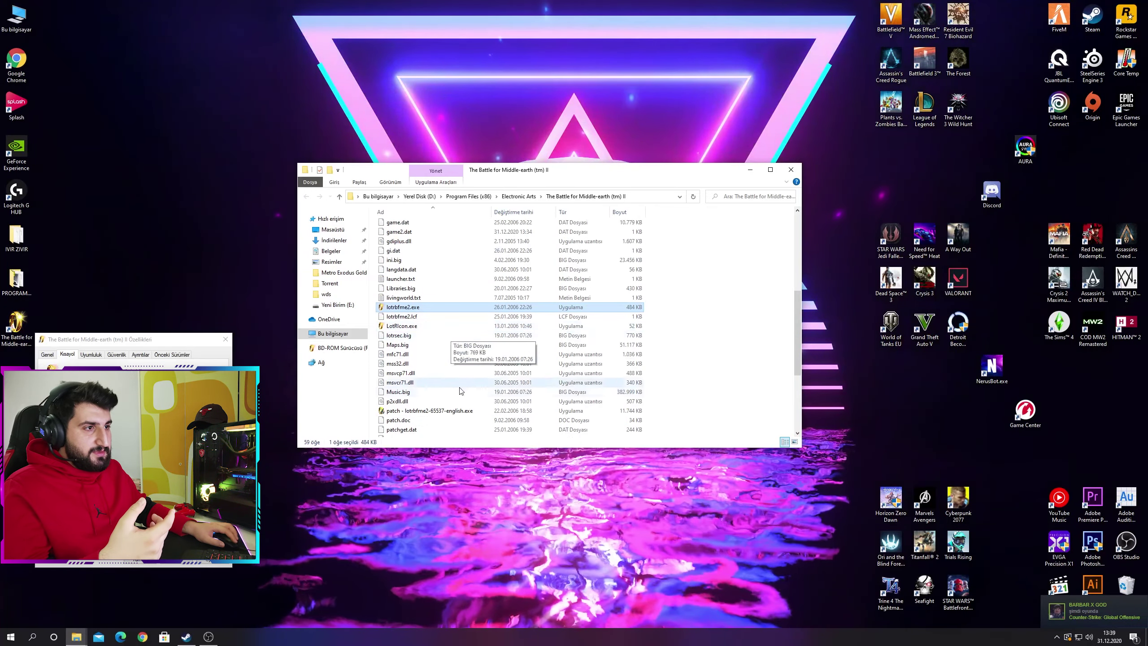
double_click(429, 354)
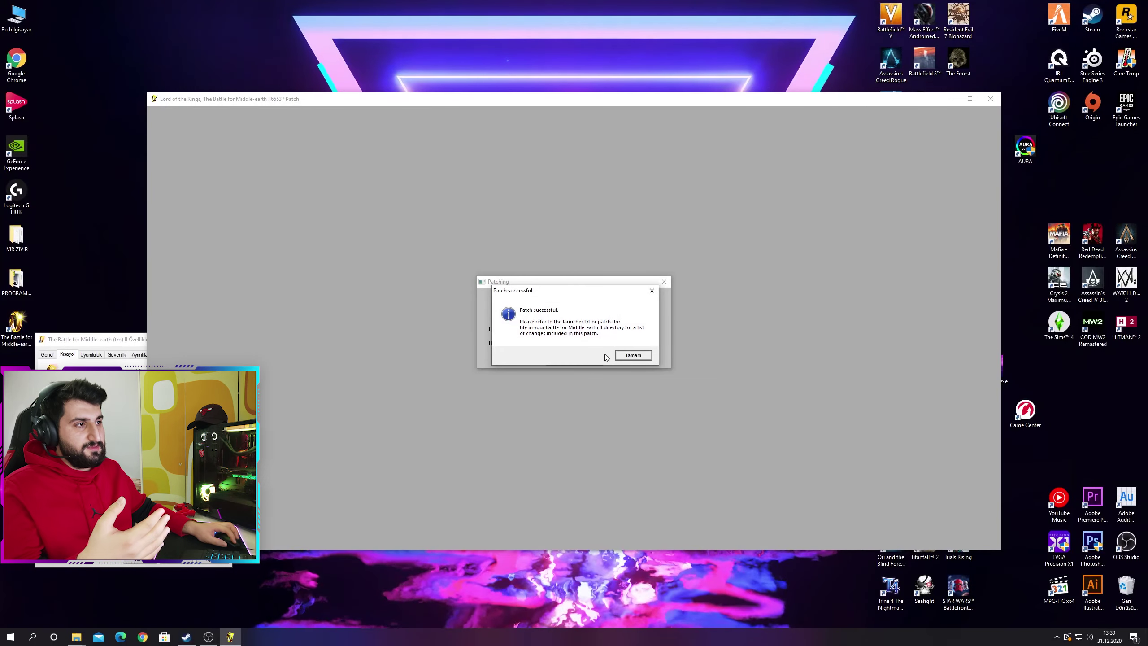
left_click(631, 356)
double_click(446, 312)
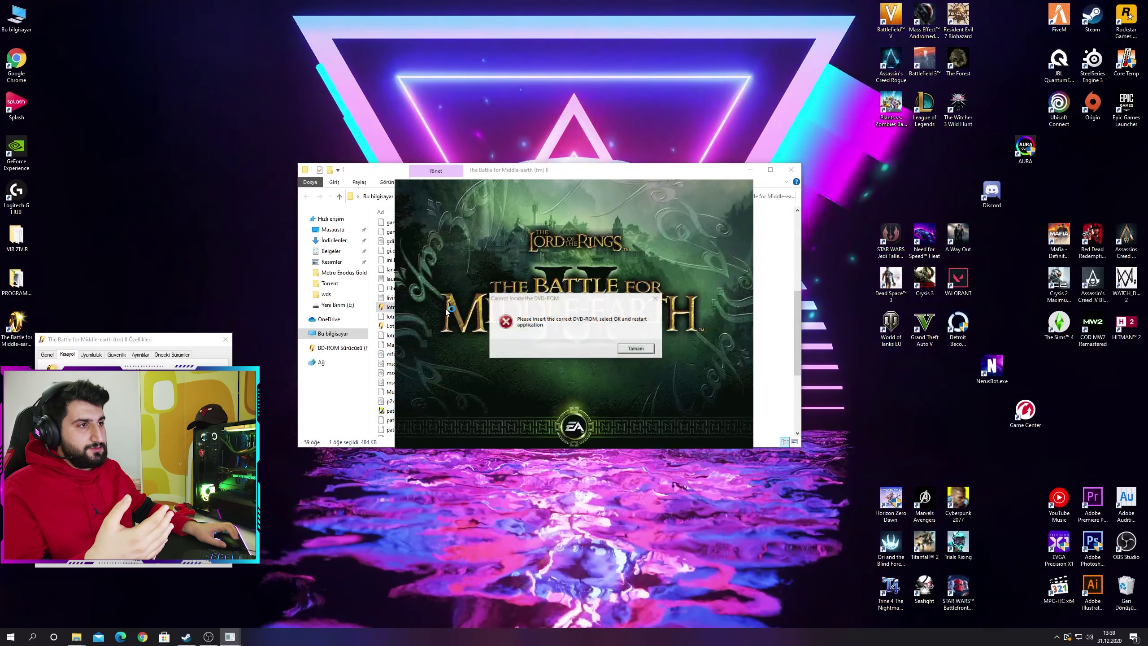
key("Return")
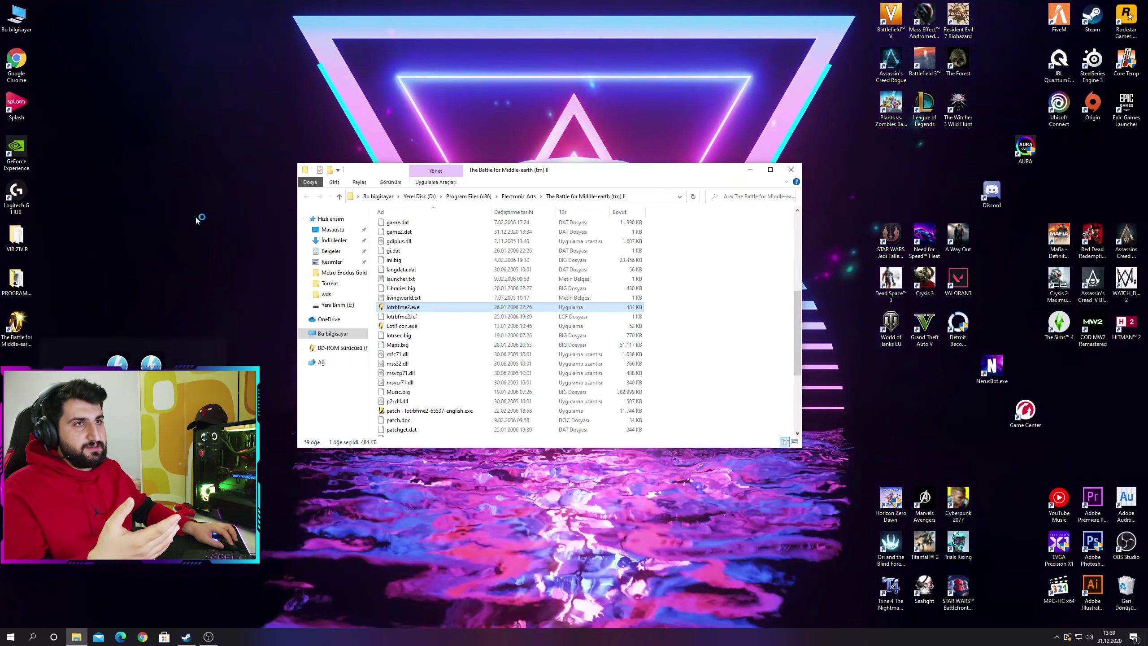
Step: Replace the install folder's game.dat with the copy from the disc's Crack and Patch\crack folder and launch lotrbfme2.exe
key("super+e")
left_click(641, 343)
left_click(454, 354)
right_click(454, 354)
left_click(479, 384)
double_click(430, 246)
left_click_drag(430, 246, 750, 256)
double_click(756, 367)
left_click(637, 254)
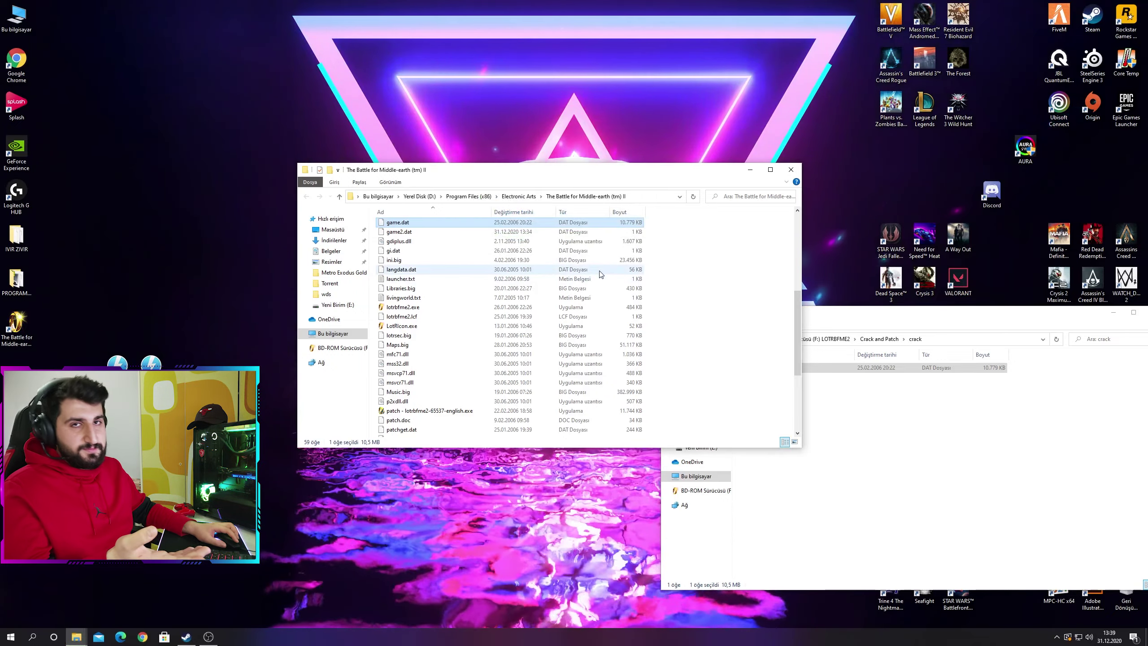
left_click_drag(971, 313, 724, 354)
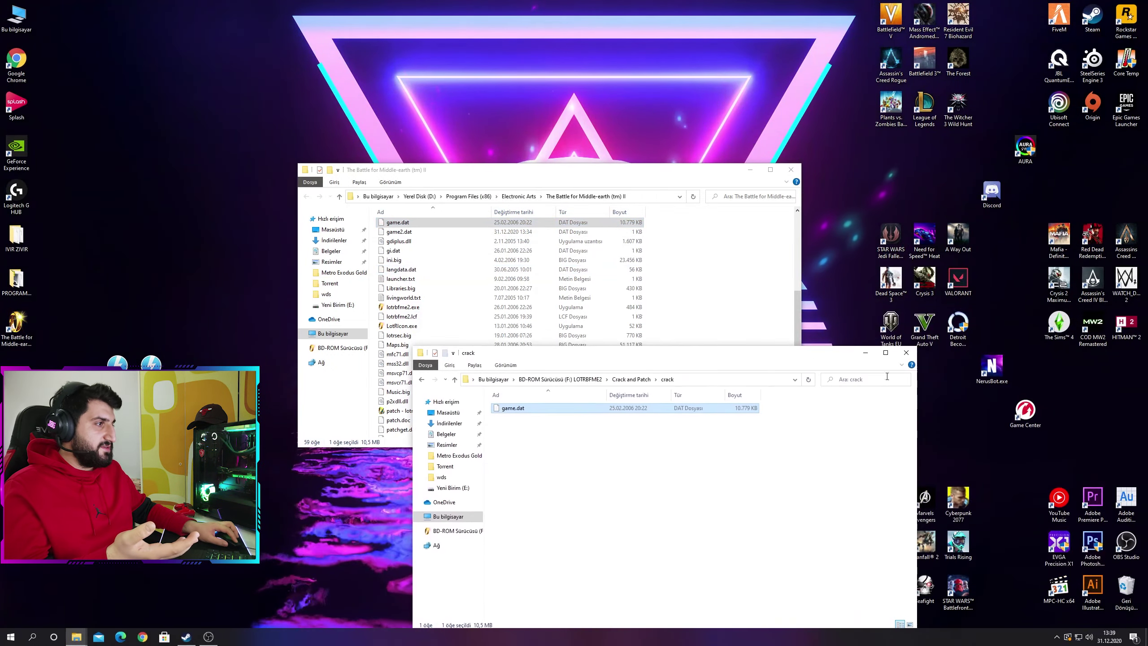
left_click(910, 360)
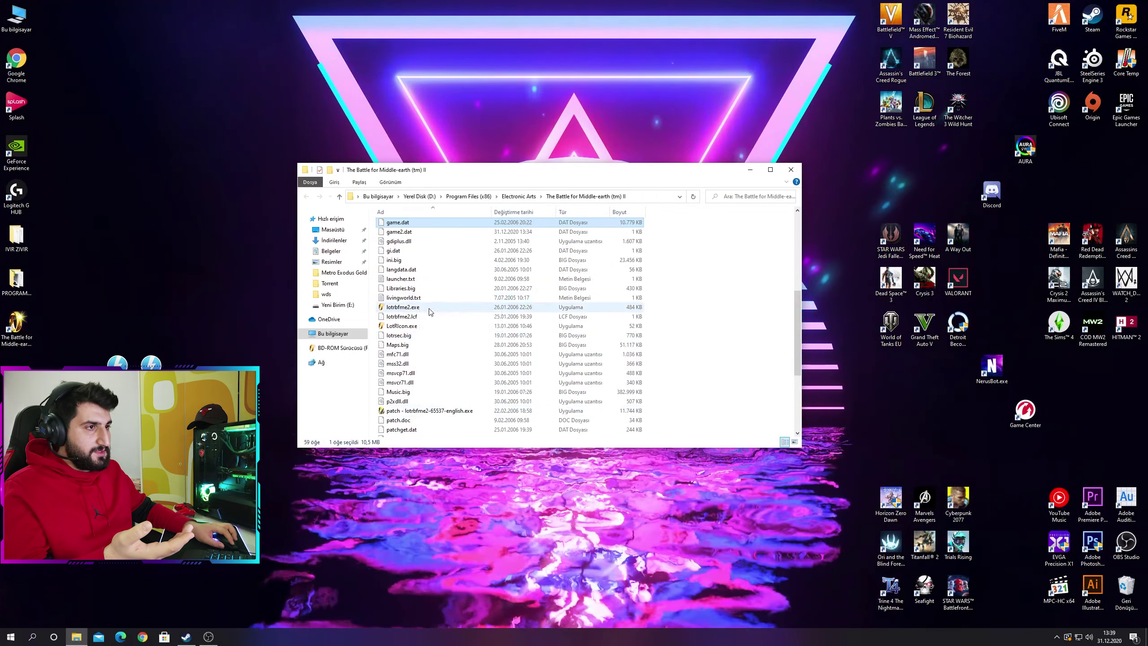
double_click(428, 308)
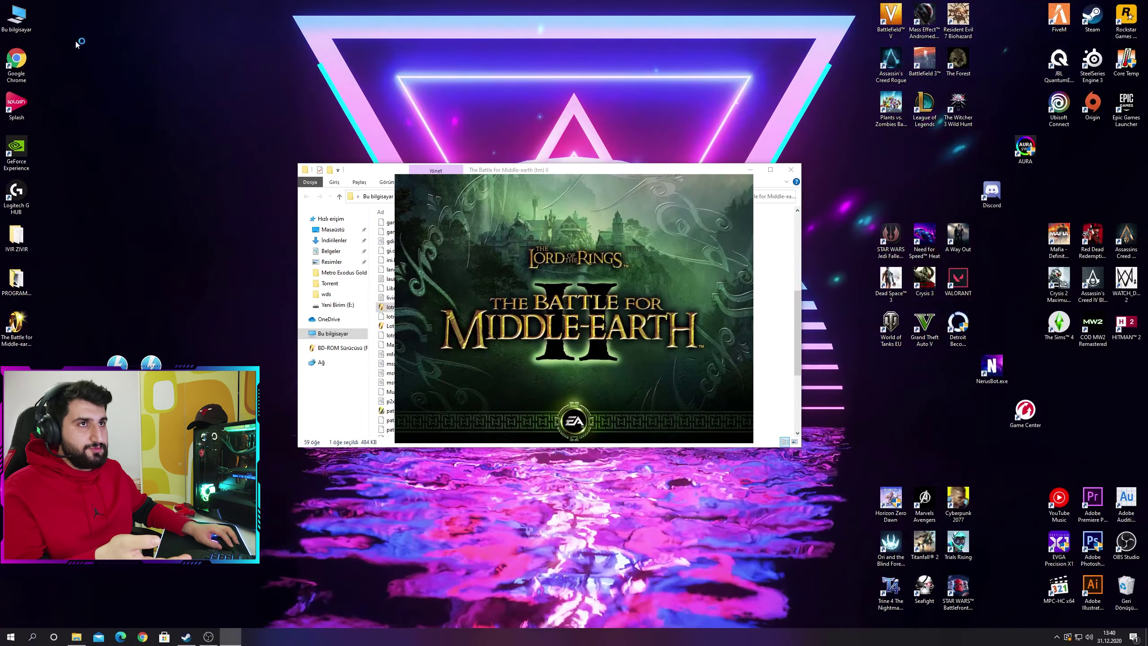
Step: Open a File Explorer window at This PC, move it clear of the game splash and open the Documents folder
key("super+e")
left_click_drag(813, 347, 441, 138)
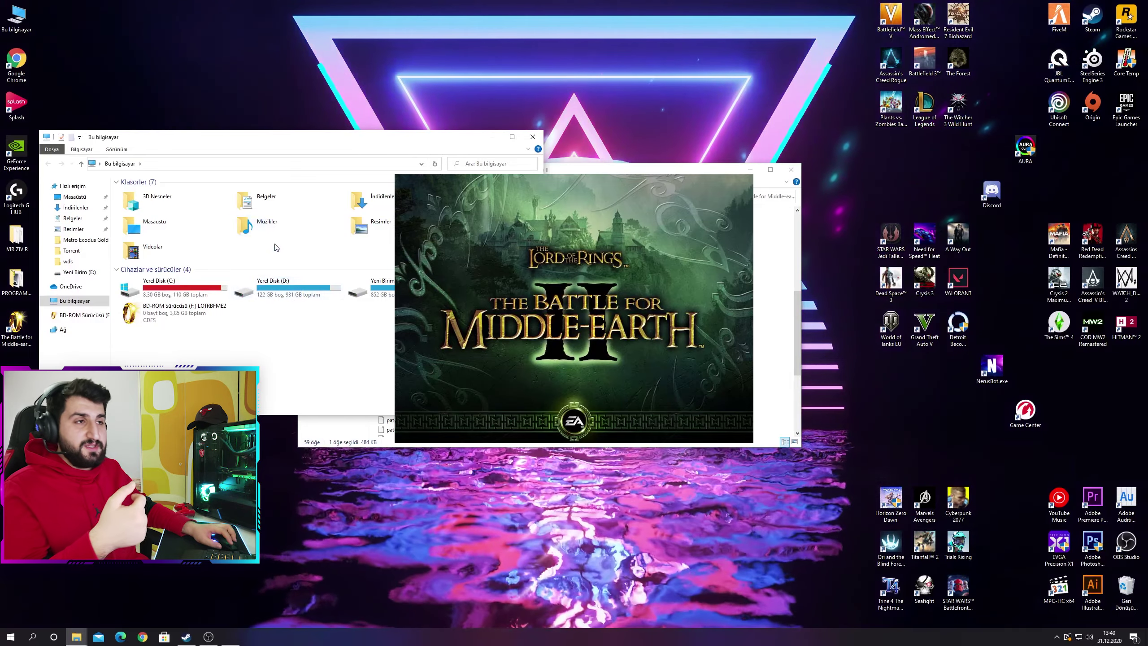
double_click(262, 197)
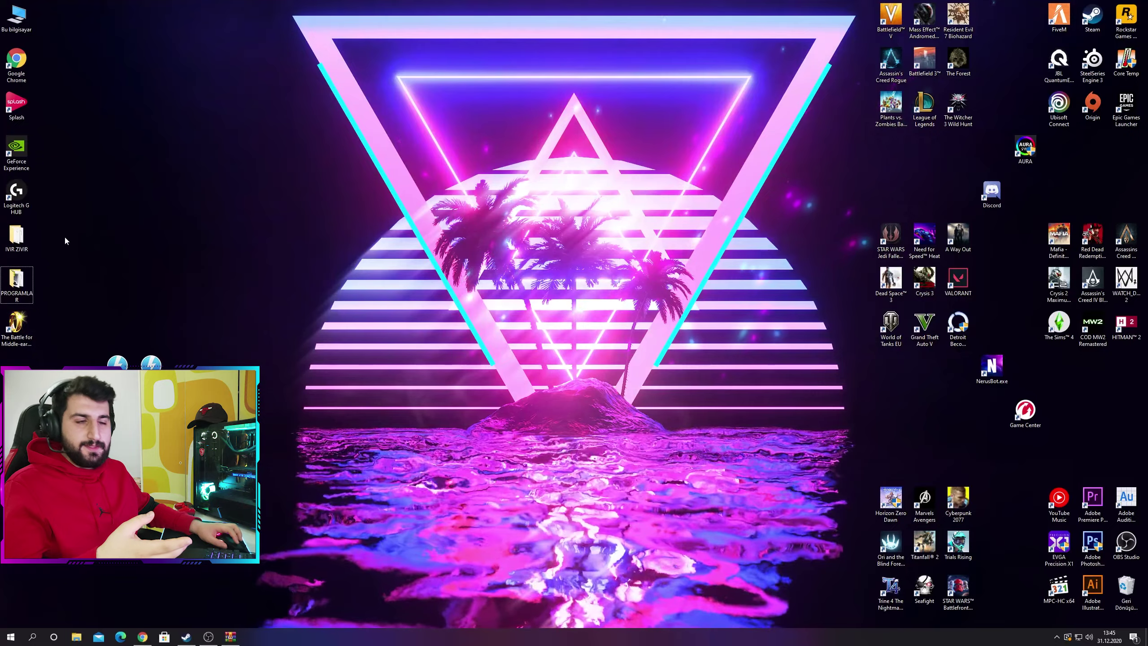
Step: Switch to Chrome, download My Battle for Middle-earth(tm) II Files.rar from the MEGA page and open the archive
left_click(143, 637)
left_click(142, 6)
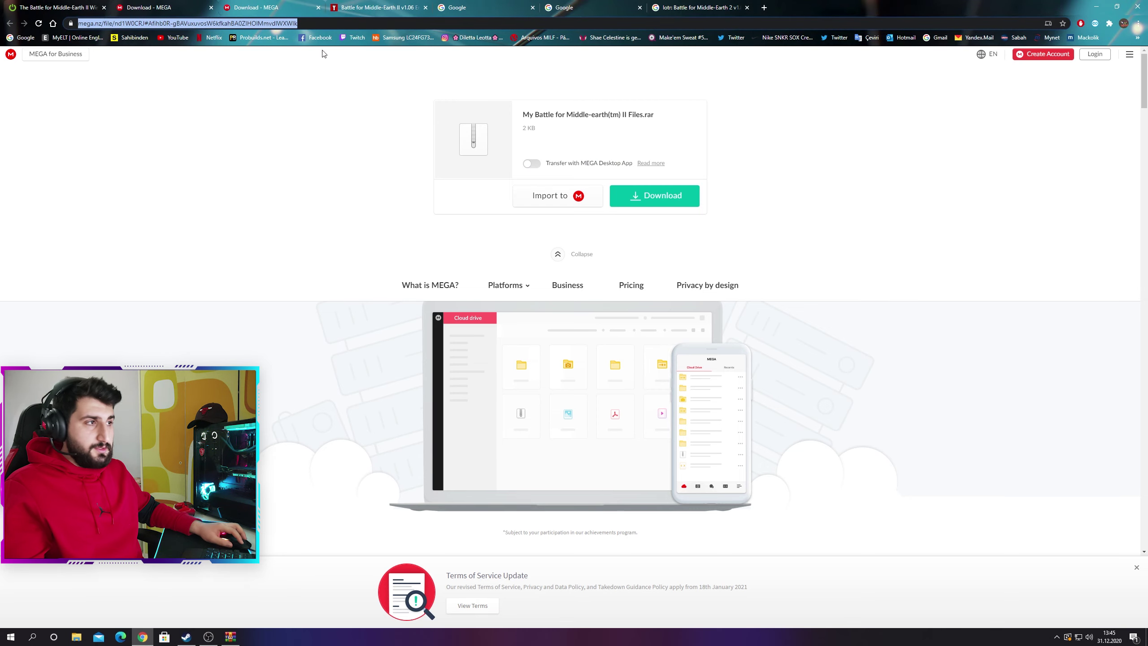
left_click(633, 203)
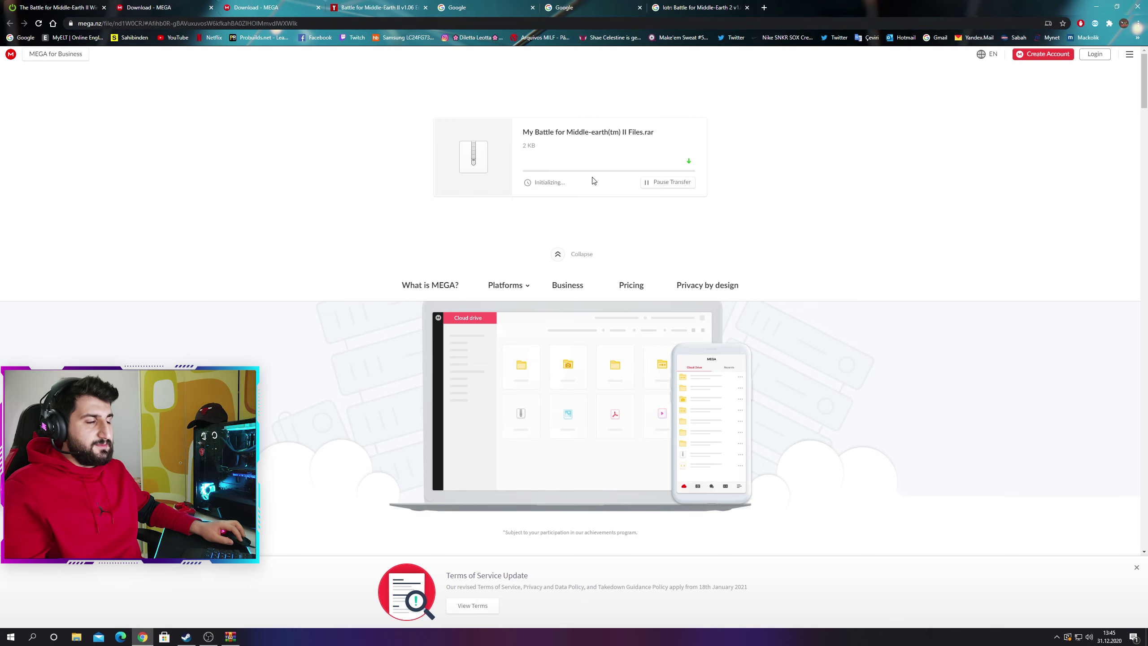
left_click(57, 616)
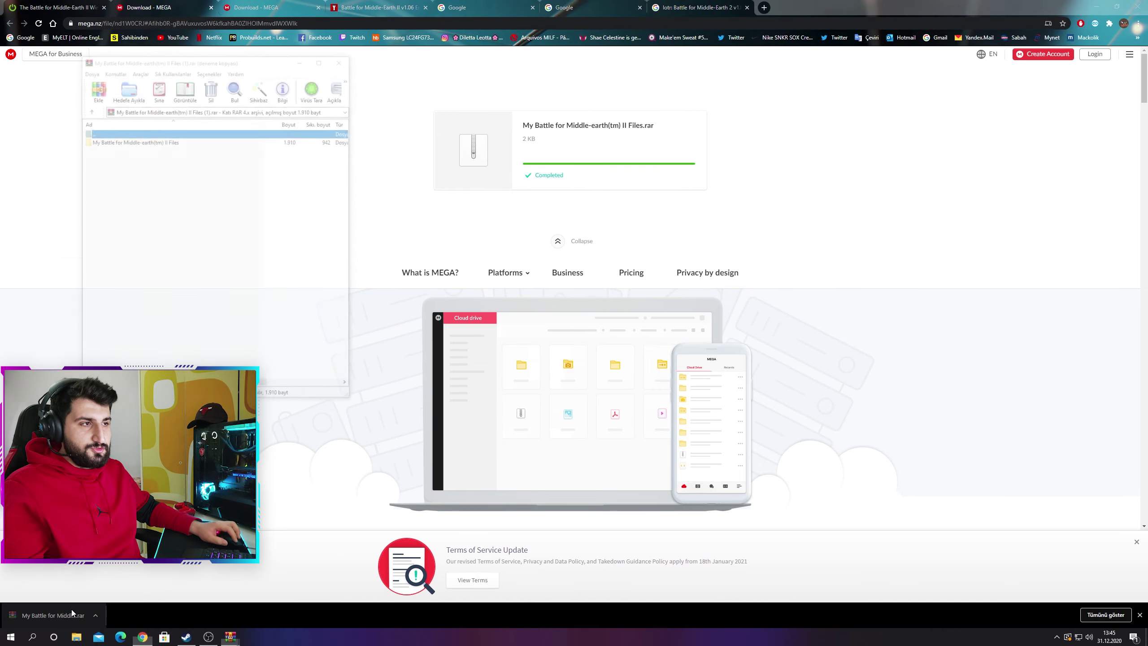
left_click(745, 174)
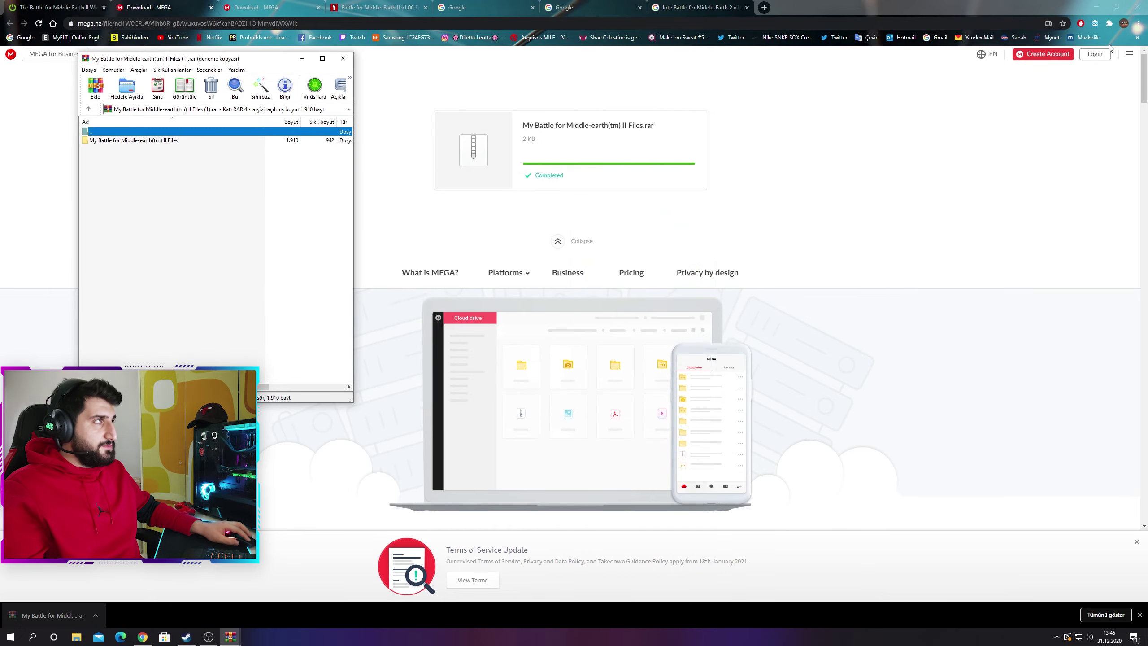
Step: Minimize the browser and move the archive window over the desktop to examine its My Battle for Middle-earth(tm) II Files folder
left_click(1098, 7)
left_click_drag(236, 63, 438, 89)
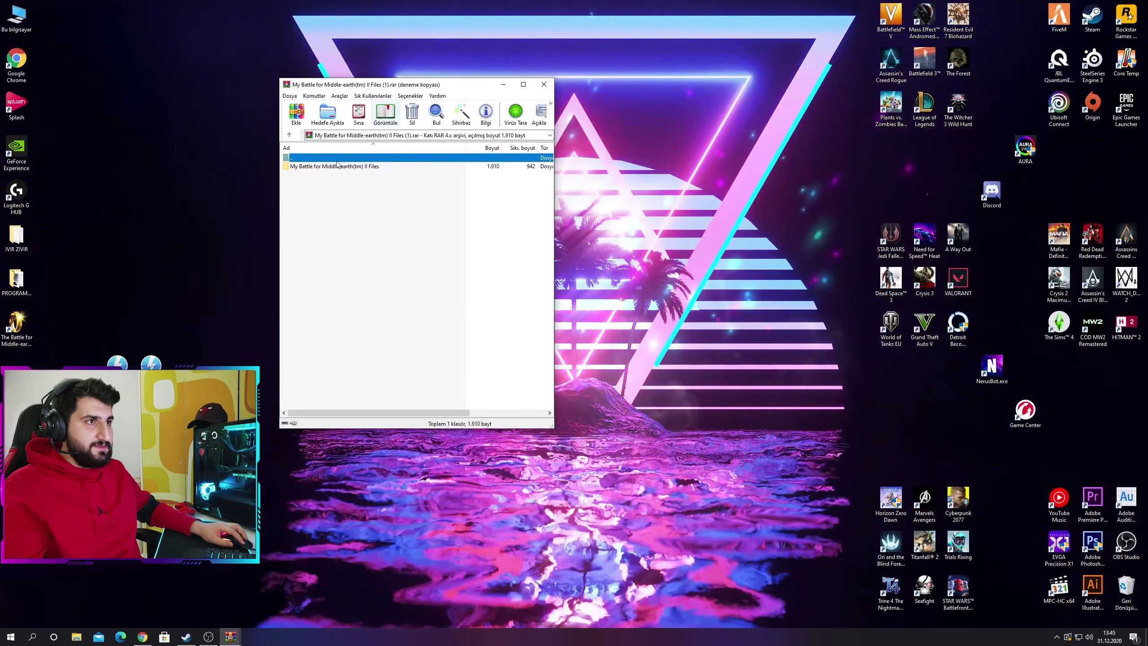
left_click(325, 167)
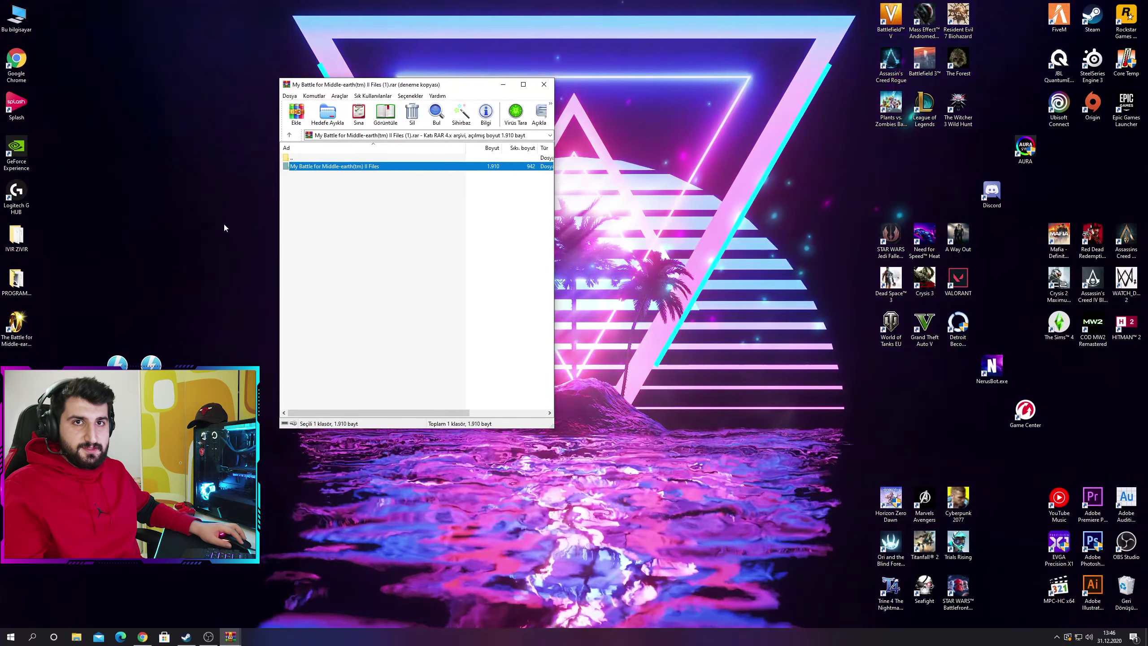
left_click(318, 211)
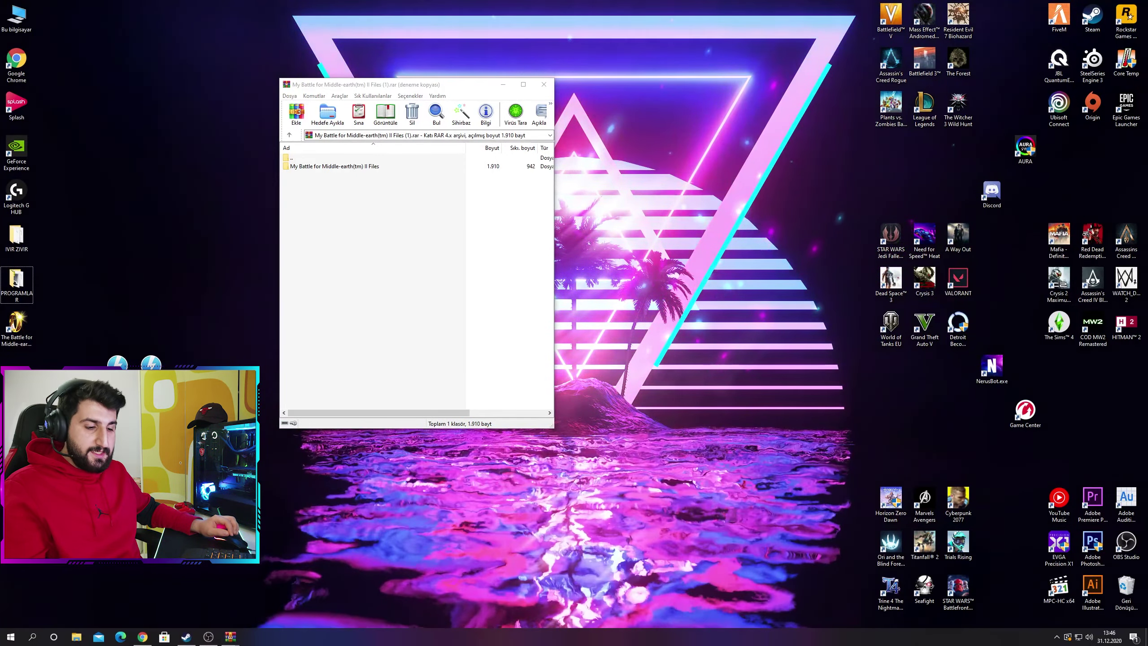
Step: Open the AppData Roaming folder by running %appdata% and arrange its window beside the archive
key("super+r")
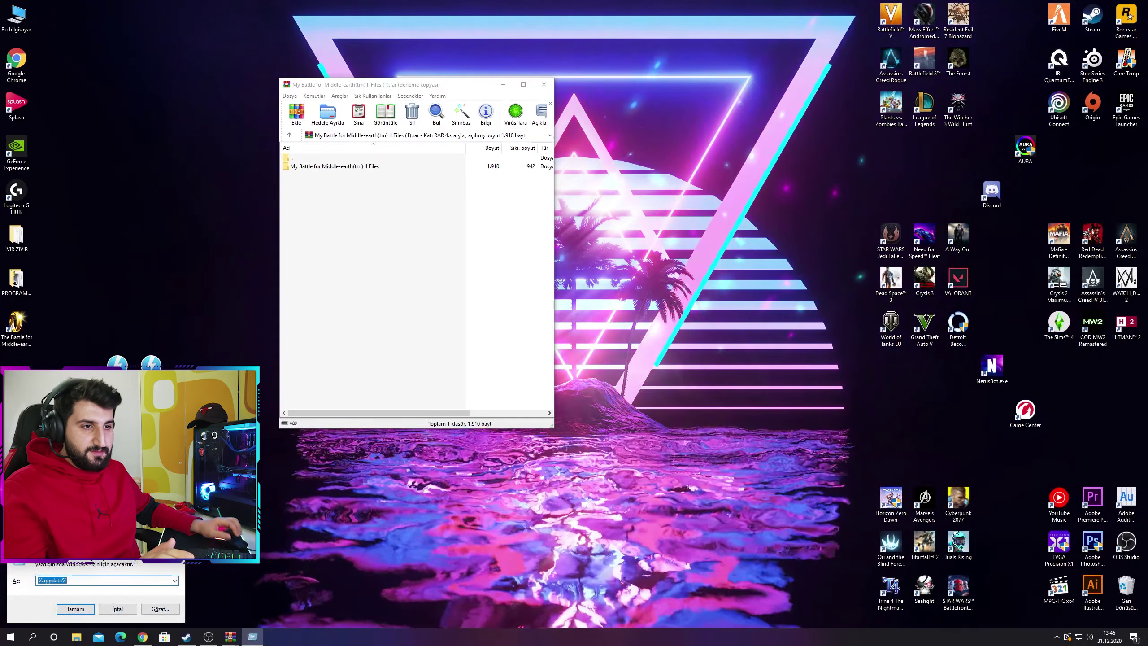
left_click(72, 579)
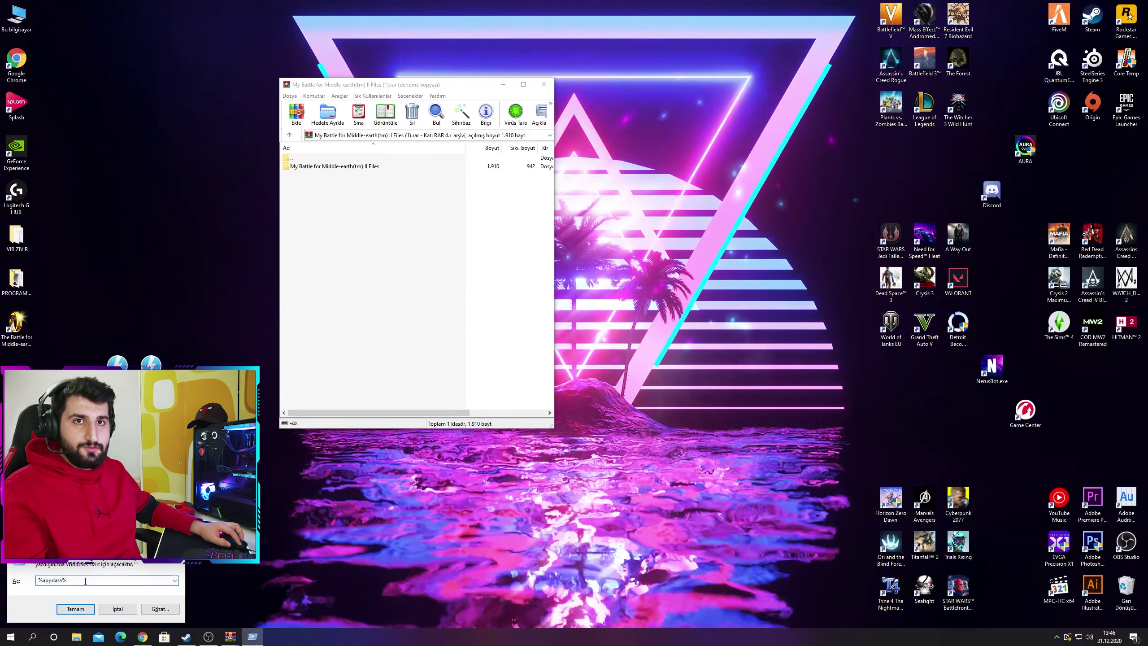
left_click(85, 609)
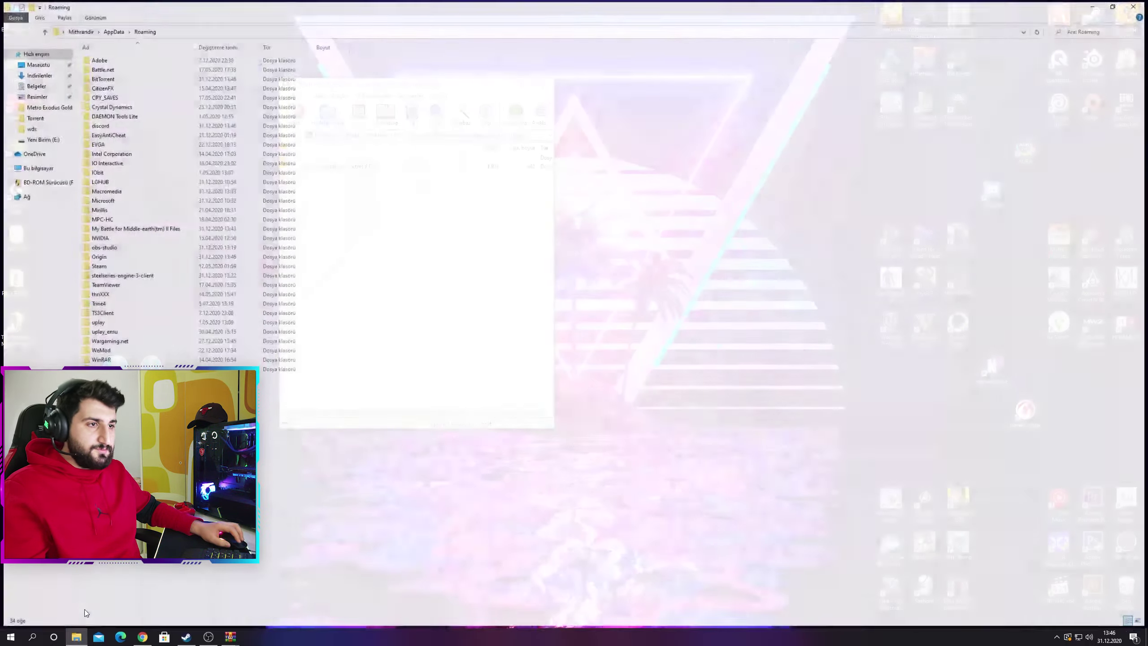
double_click(261, 4)
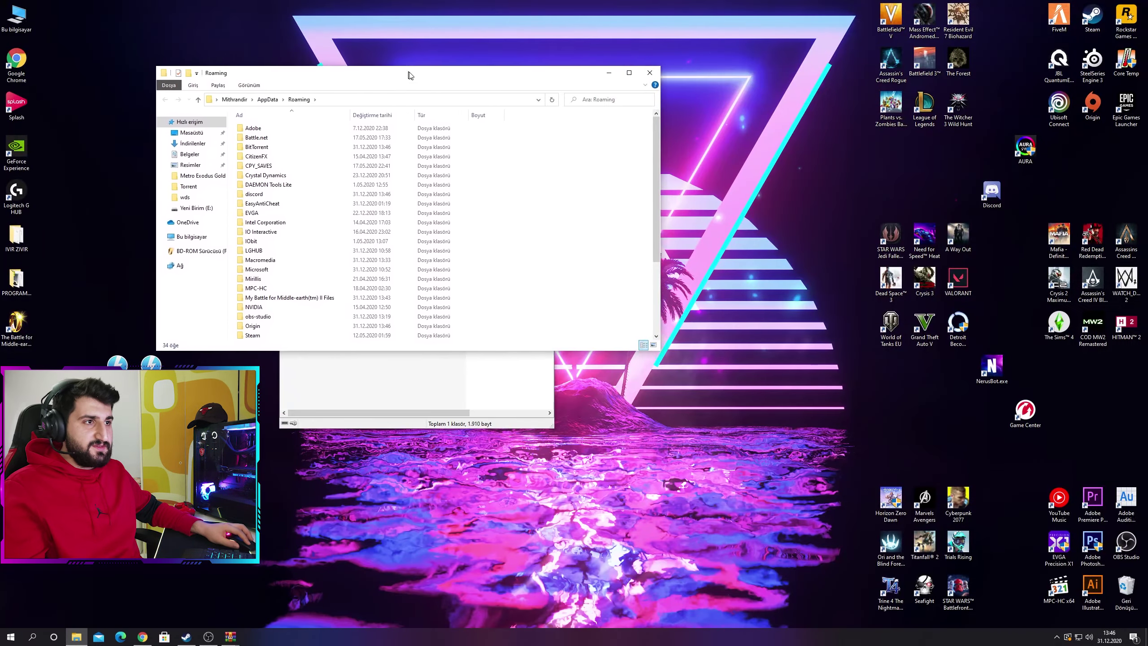
left_click_drag(510, 471, 510, 474)
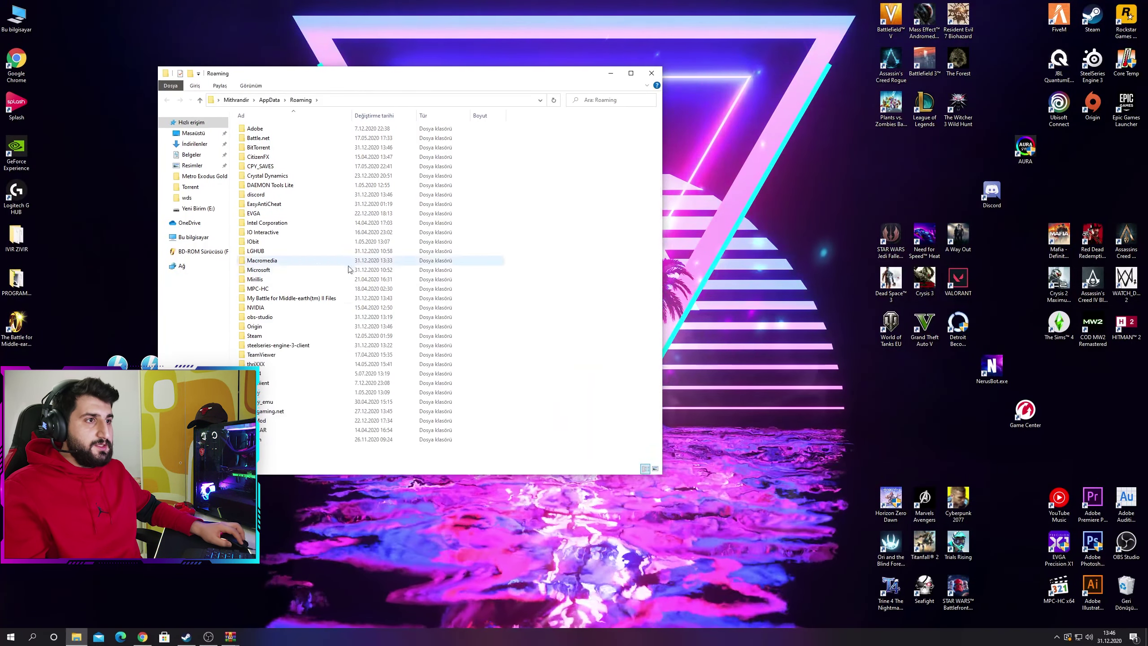
left_click(317, 298)
left_click_drag(384, 76, 637, 121)
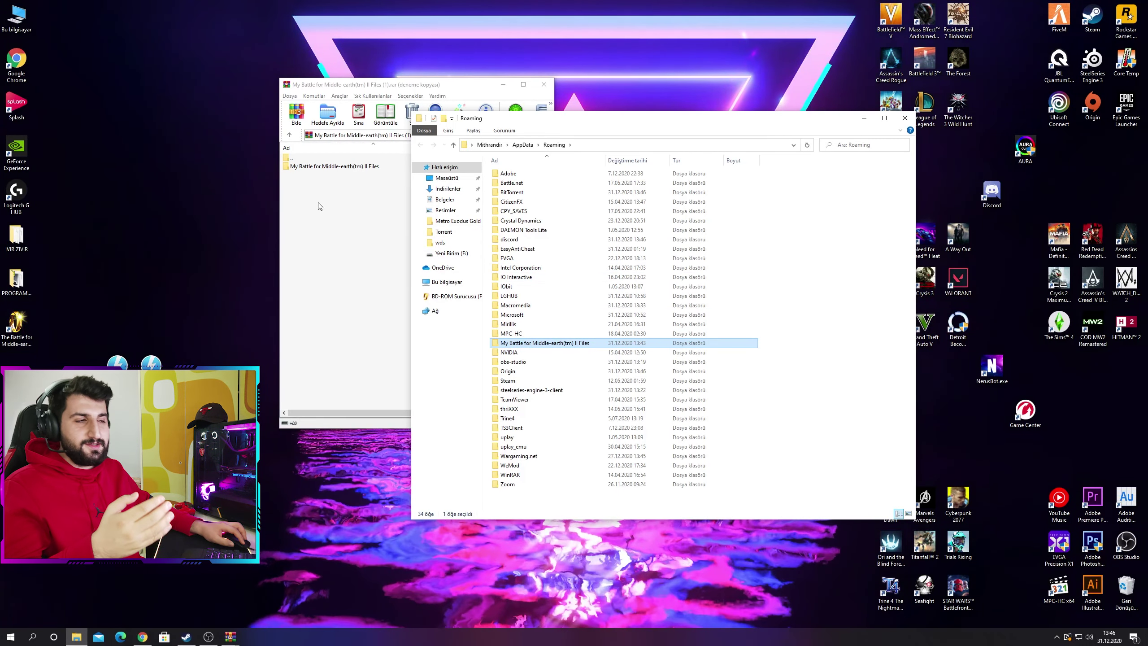
Step: Extract the My Battle for Middle-earth(tm) II Files folder from the archive into Roaming and close the archive
left_click(338, 211)
left_click(317, 166)
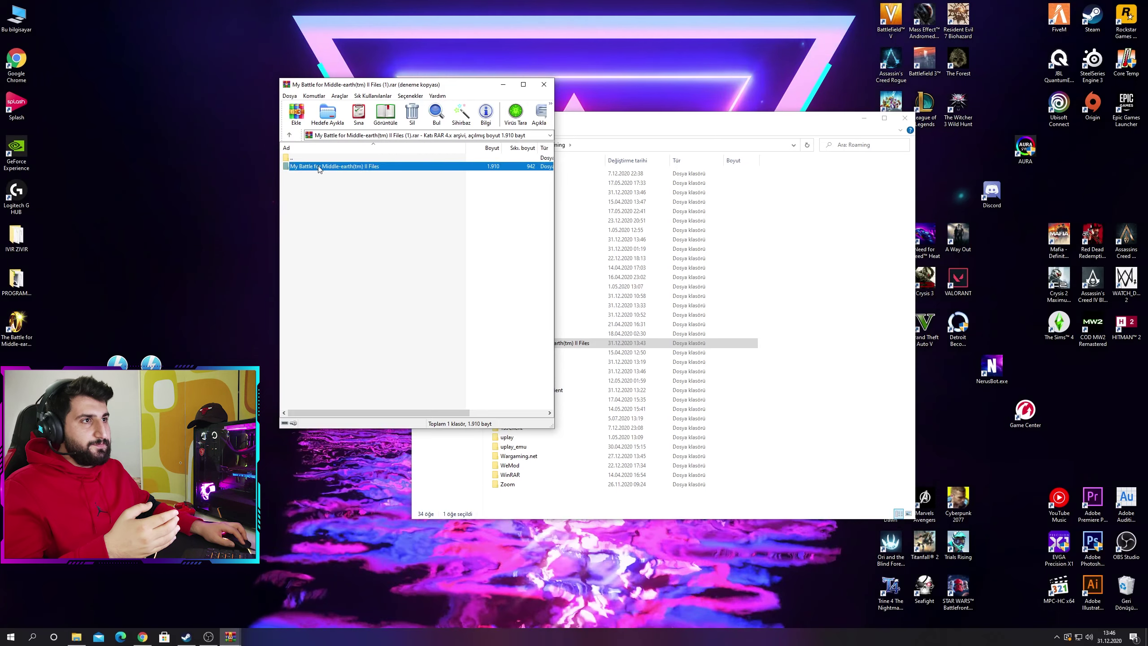
left_click(338, 205)
left_click_drag(325, 167, 768, 271)
left_click(568, 248)
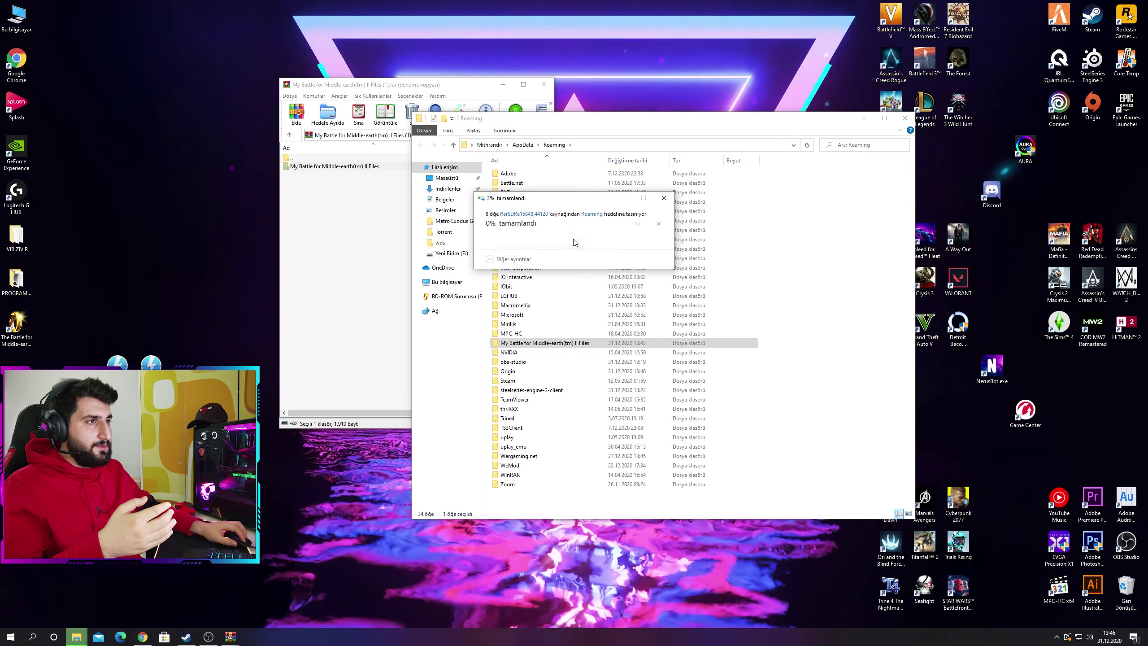
left_click(544, 87)
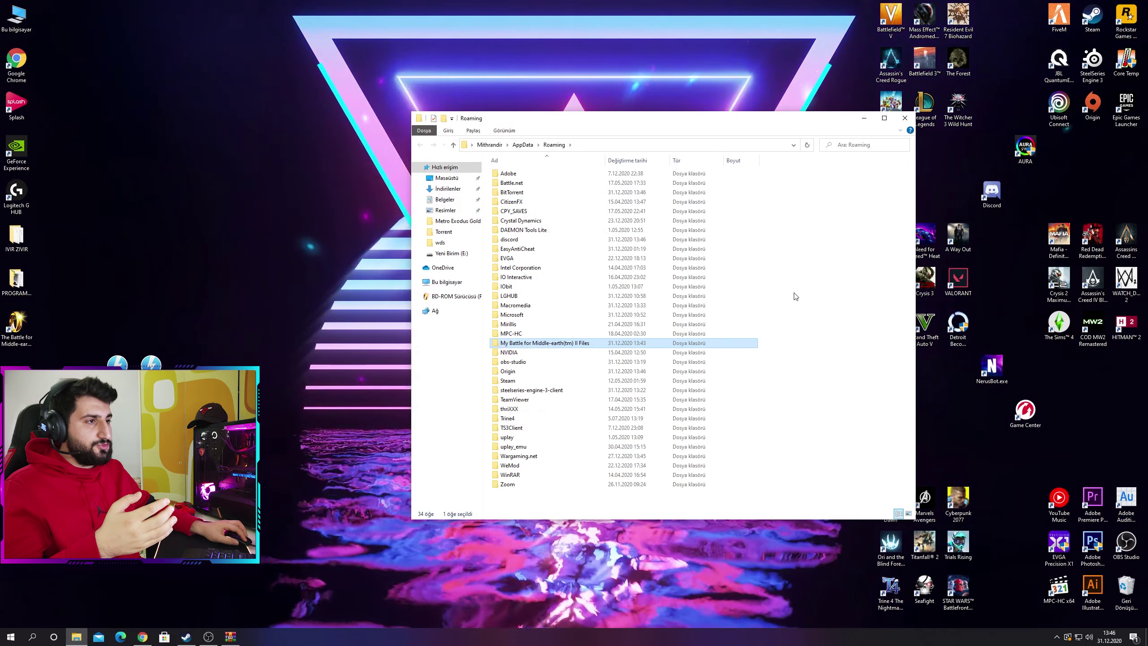
left_click(792, 301)
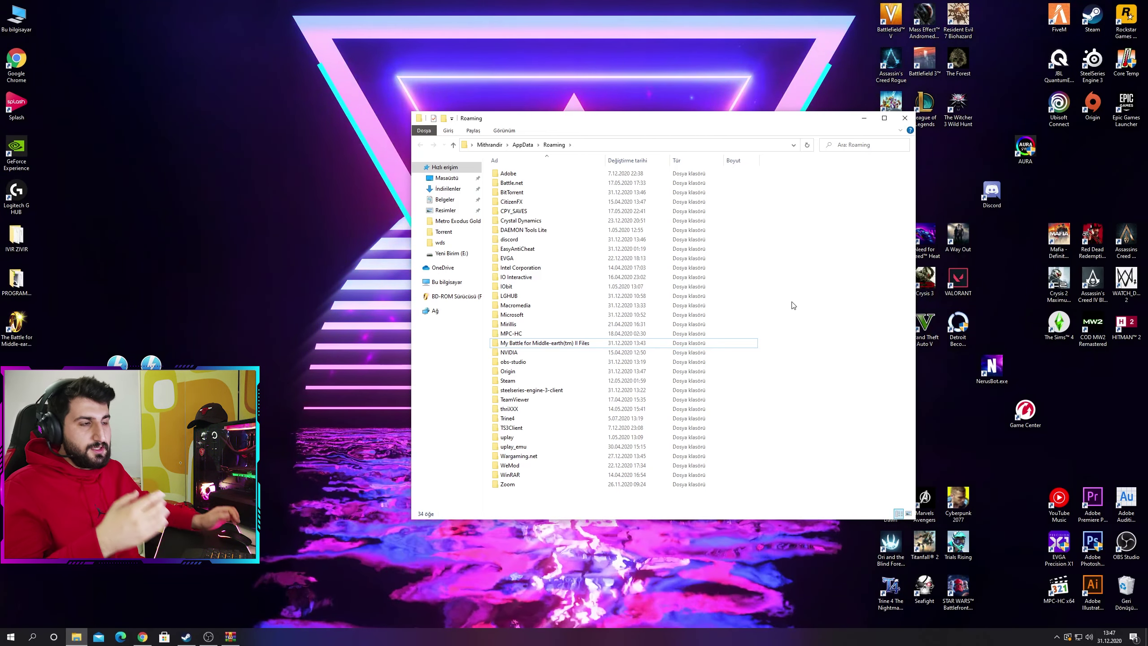
Step: In Roaming's My Battle for Middle-earth(tm) II Files folder, set the Resolution in Options.ini to 2560 1440 and save the file
double_click(543, 344)
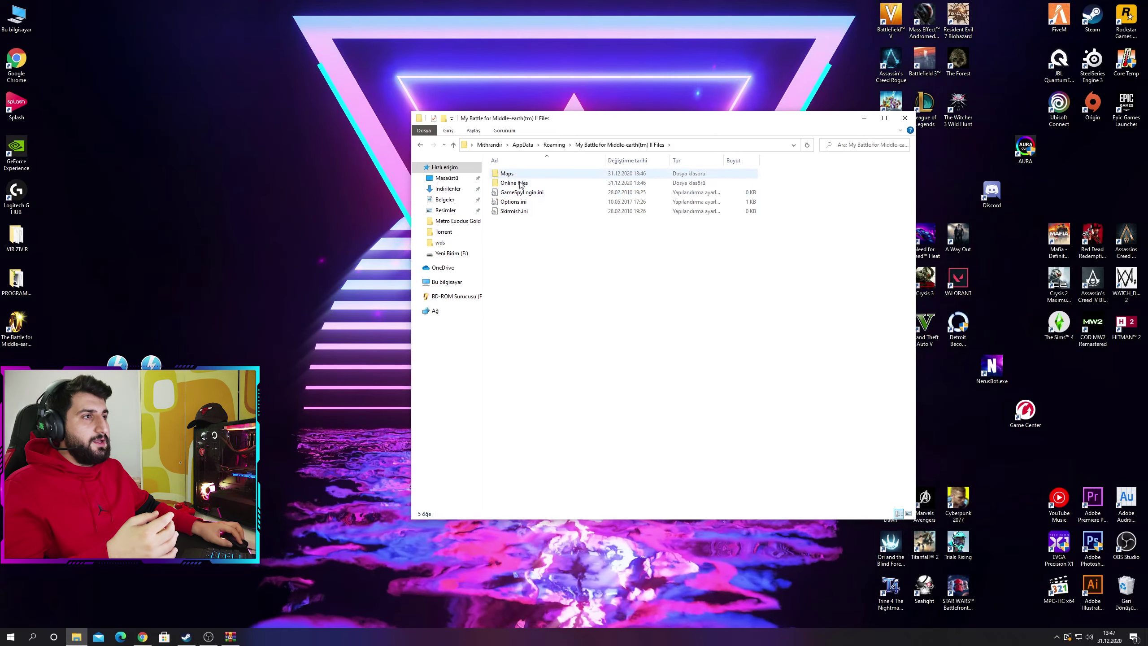
key("alt+Left")
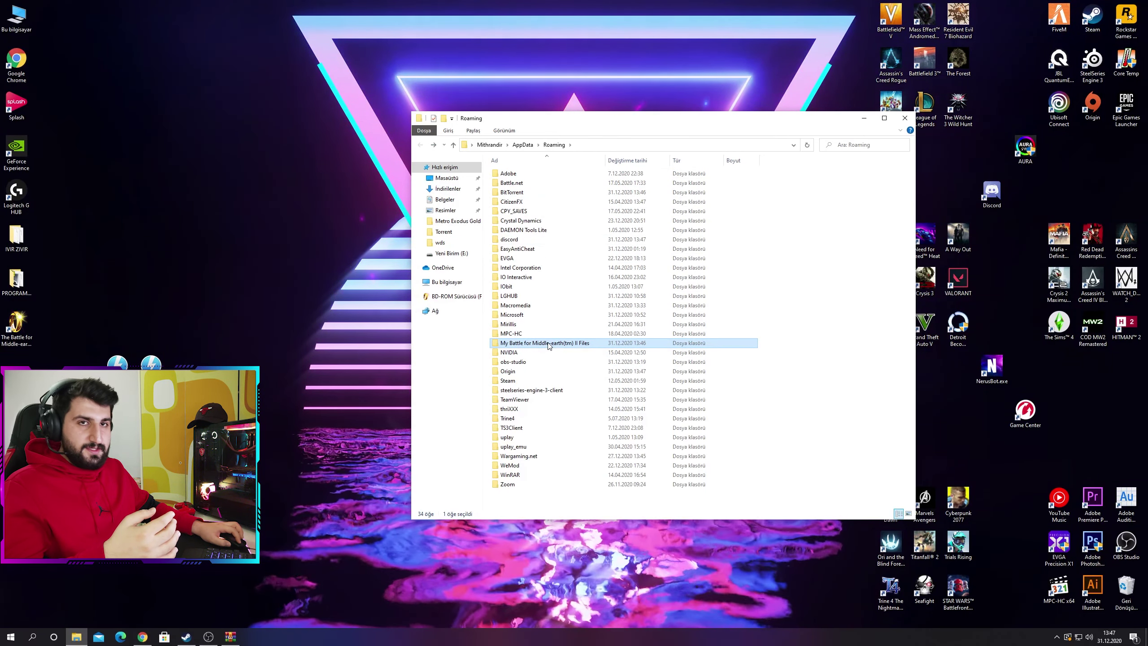
double_click(549, 344)
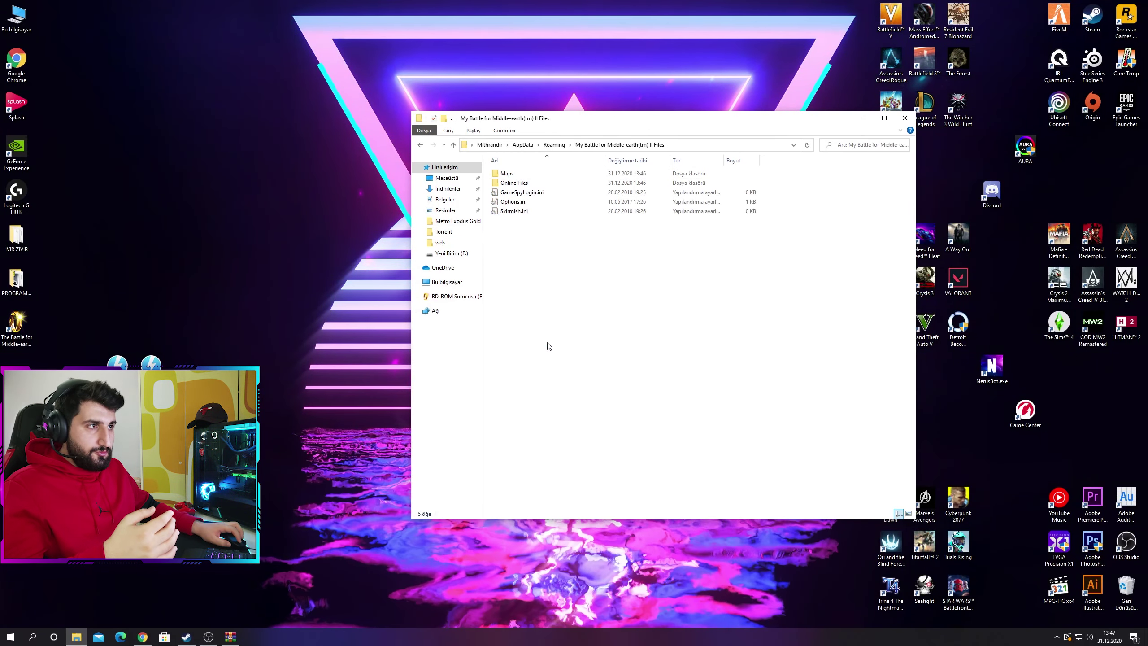
double_click(542, 204)
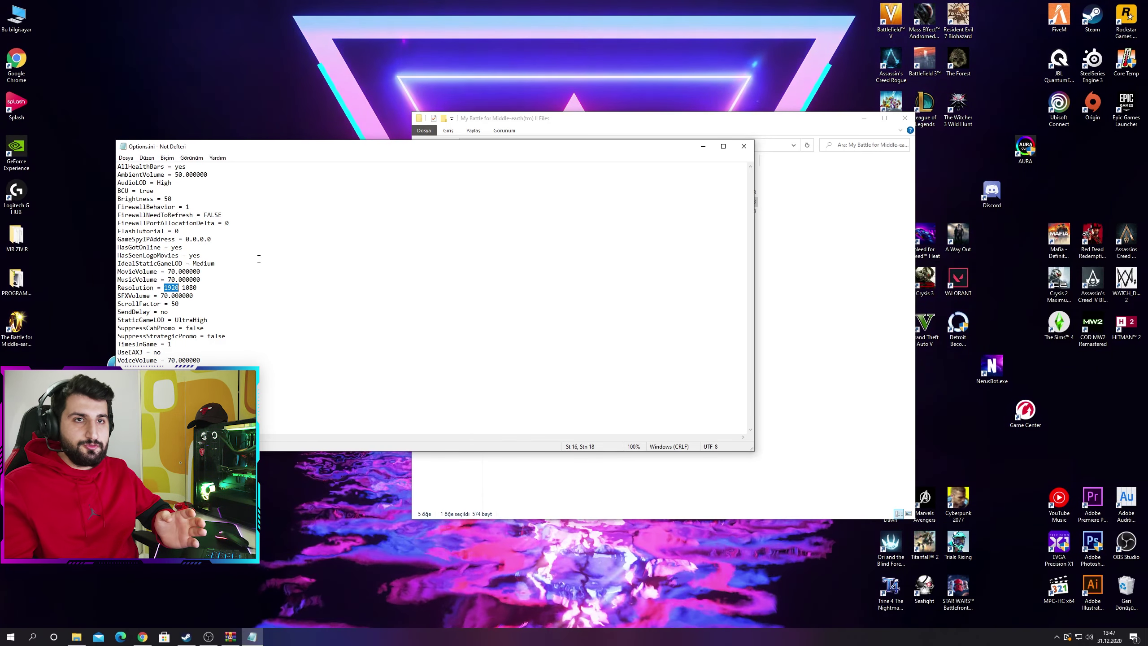
type("2560")
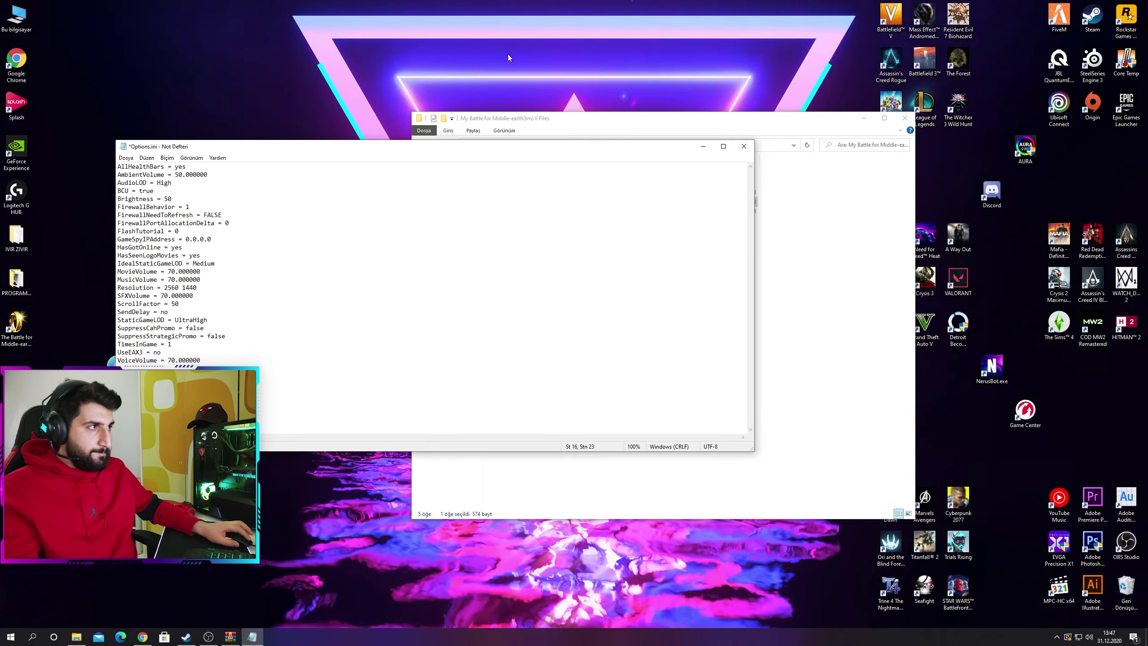
left_click(743, 146)
key("Return")
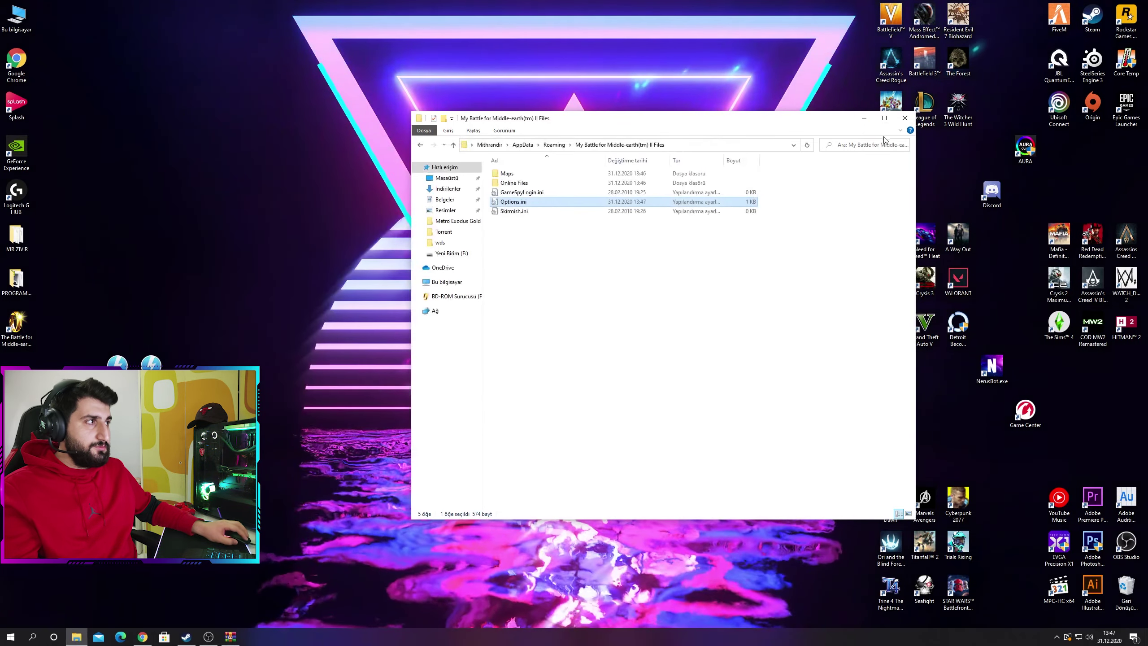
Step: Close the folder window and launch The Battle for Middle-earth II from its desktop shortcut
left_click(905, 118)
left_click(24, 340)
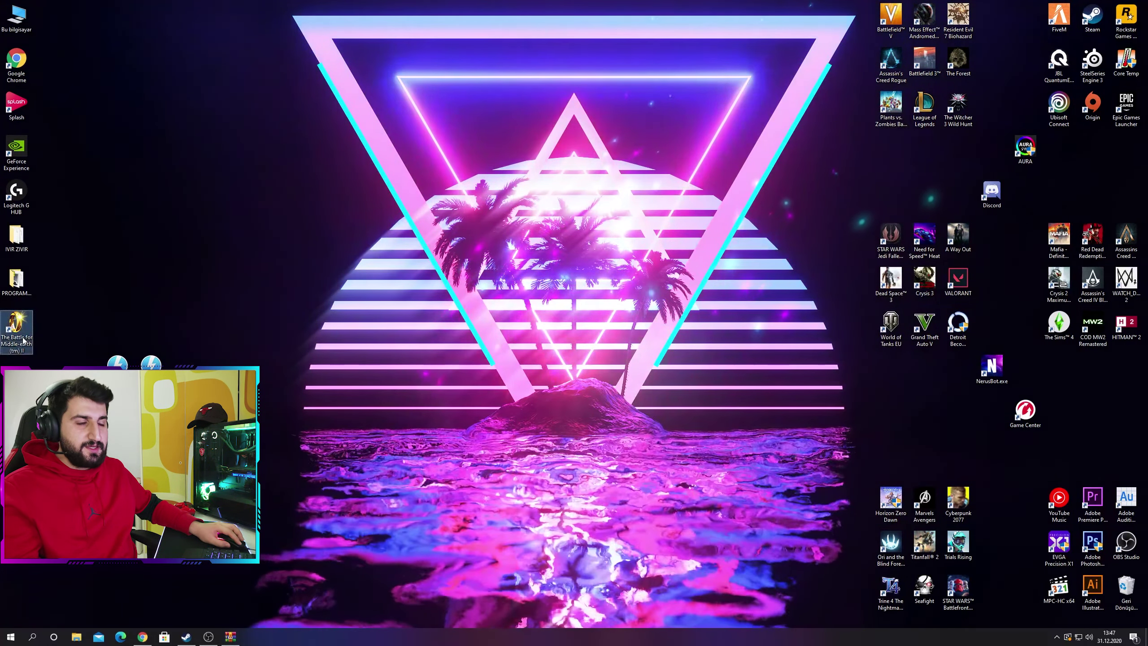
double_click(23, 340)
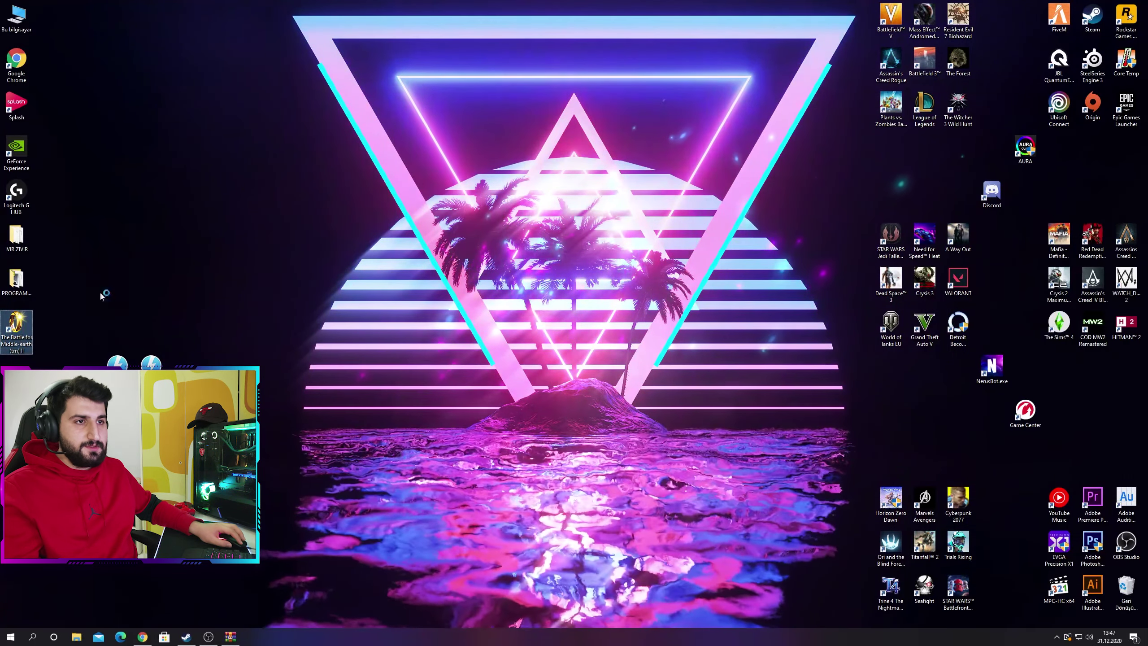
right_click(113, 280)
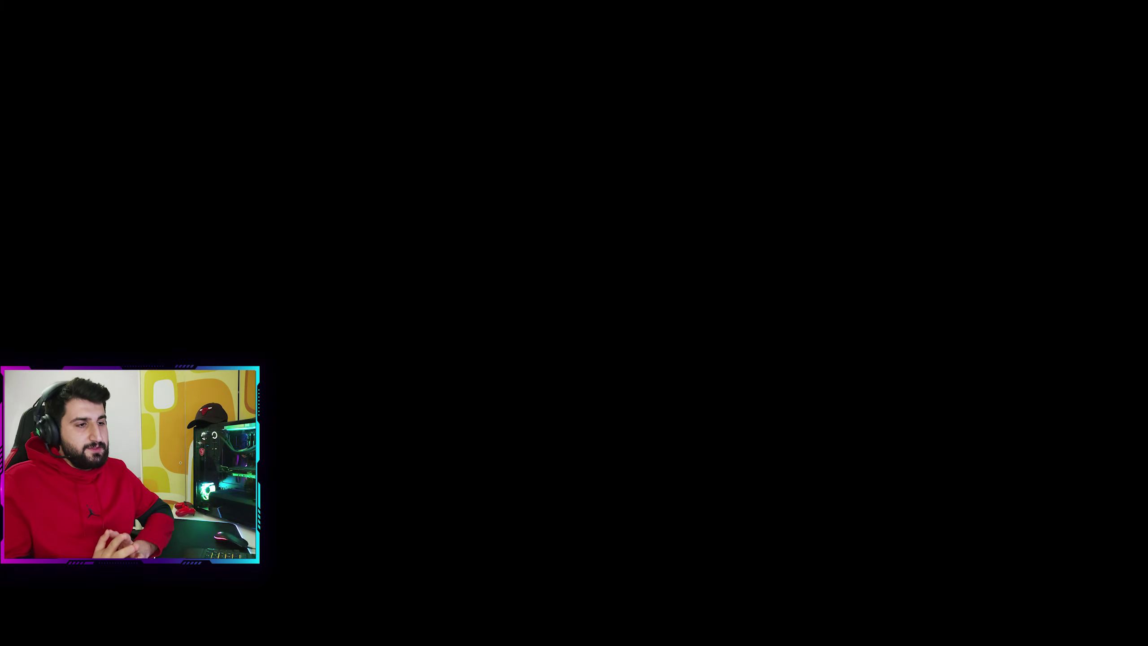